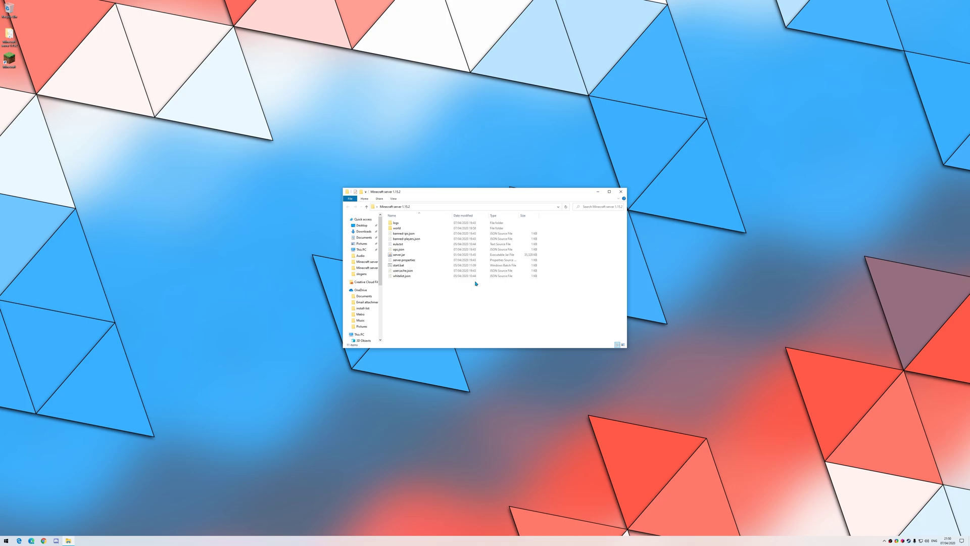
Bring up the Windows Run prompt with Win+R.
key("super+r")
Launch cmd and run ipconfig to show the Ethernet default gateway 192.168.1.1.
type("cmd")
key("Return")
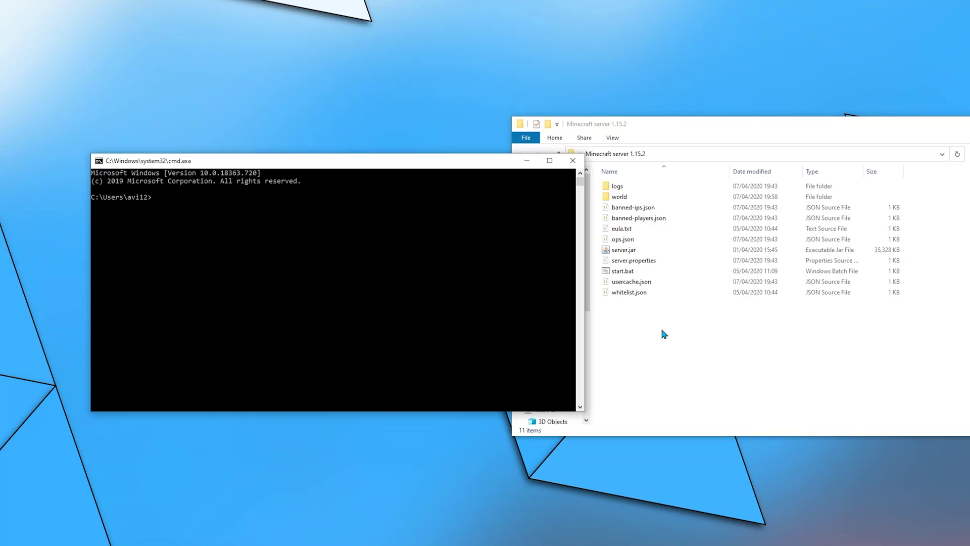
type("ipconfig")
key("Return")
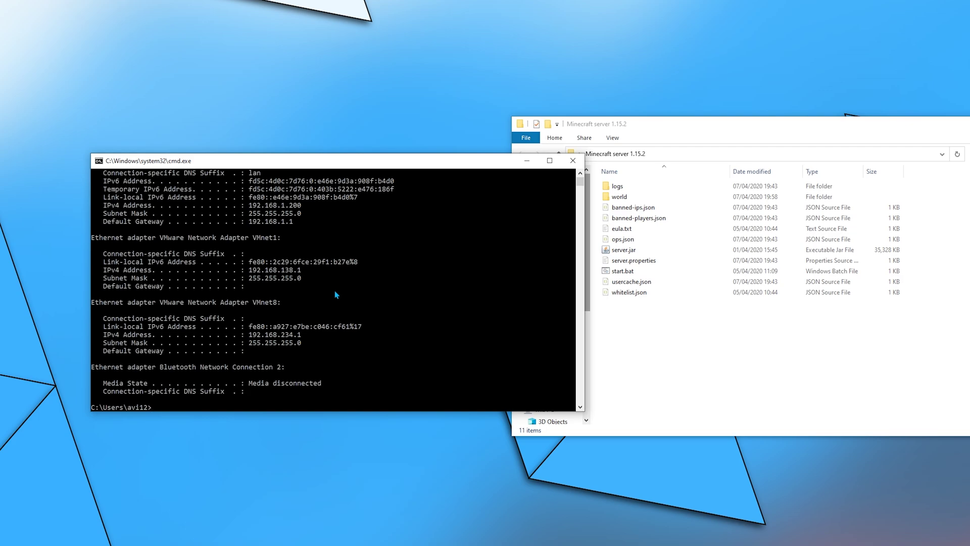
scroll(336, 294, "up", 4)
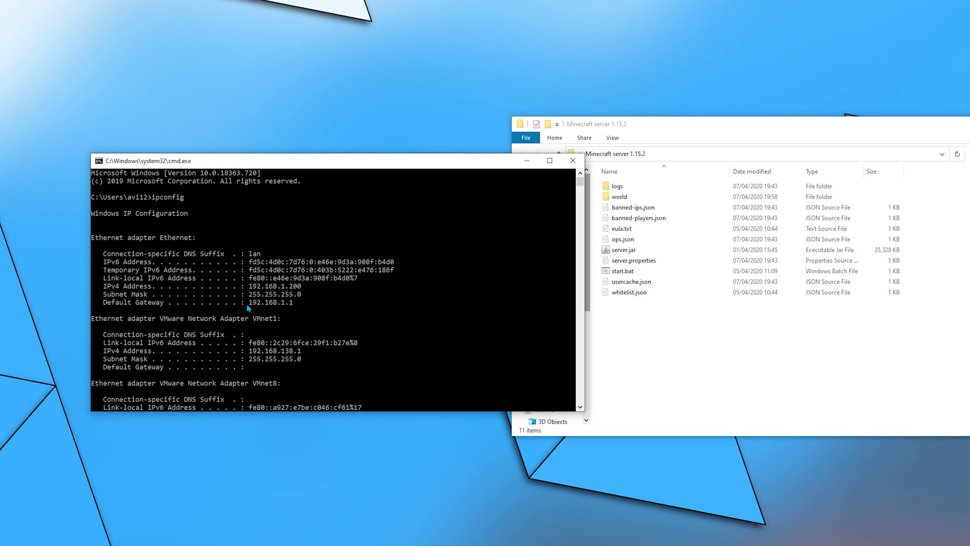
Select and copy the default gateway address 192.168.1.1.
left_click_drag(249, 304, 293, 305)
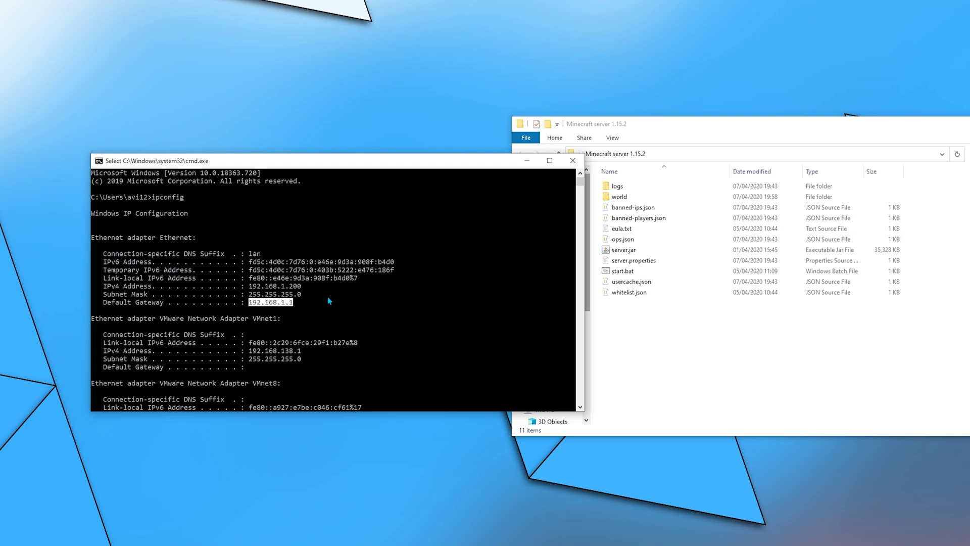
key("ctrl+c")
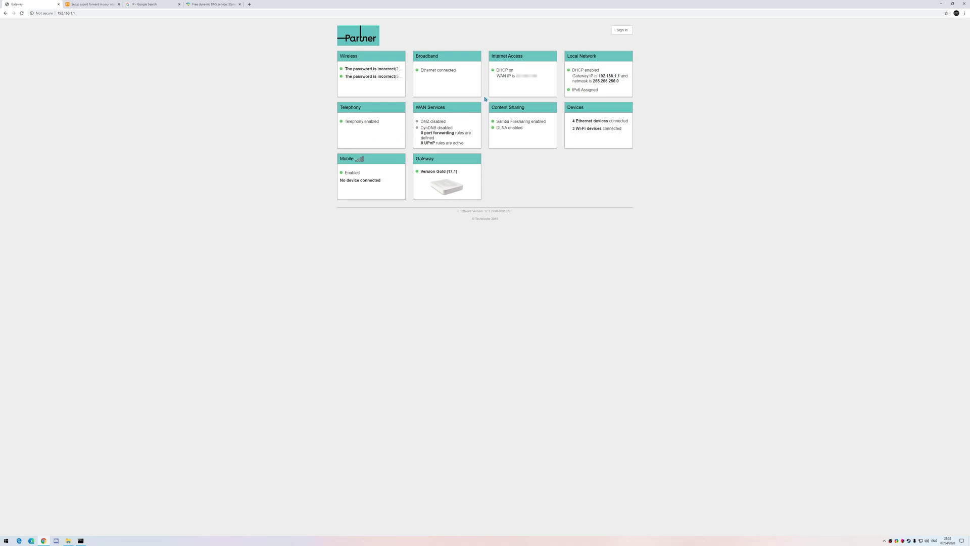
Open the Sign in form on the Partner router's 192.168.1.1 page.
left_click(621, 31)
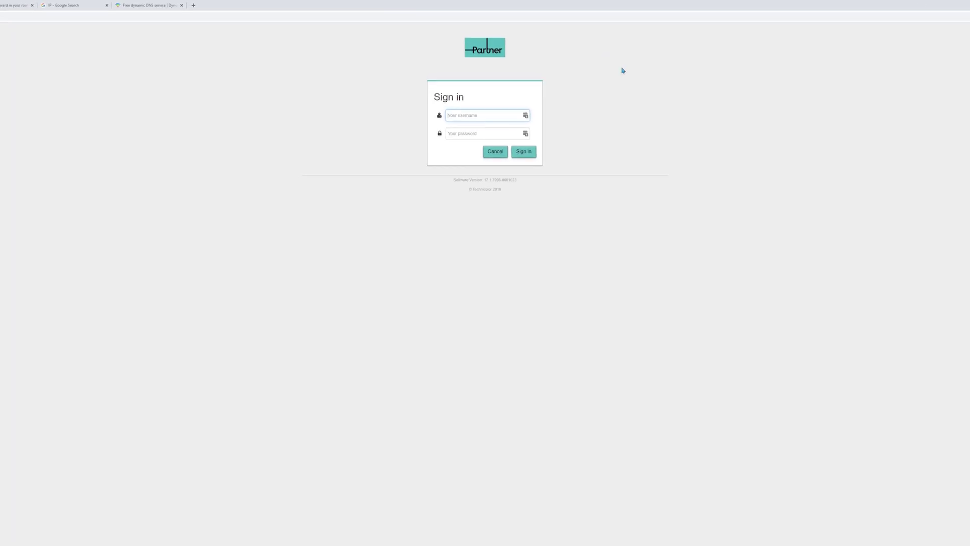
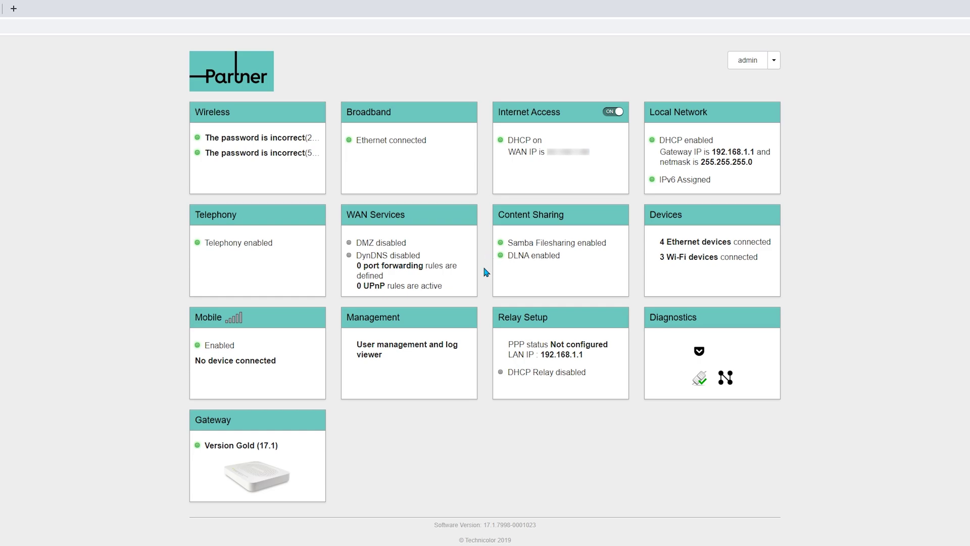
Show the router's Gateway details with model MediaAccess TG789vac v2 and its firmware.
left_click(260, 431)
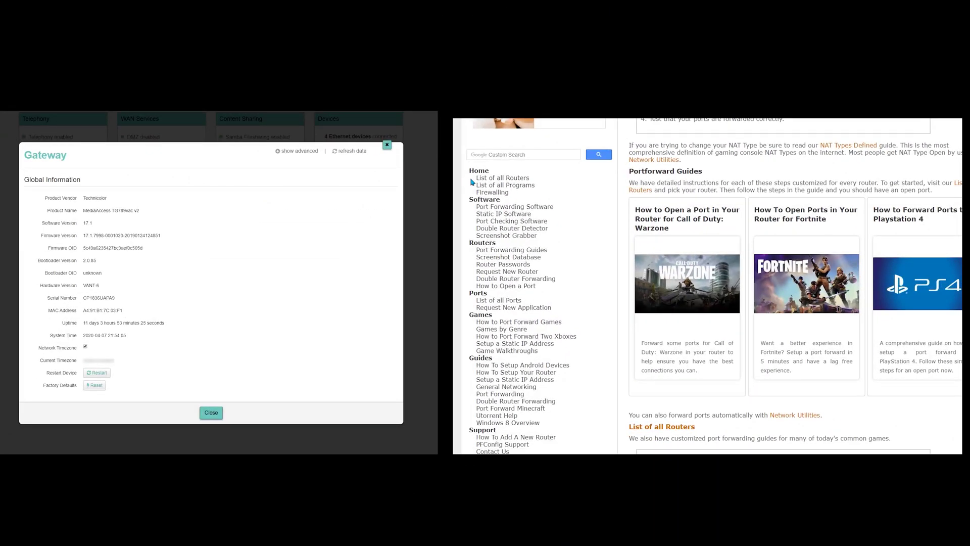
On PortForward.com, browse the full router list to the Technicolor models and close the popup.
left_click(497, 180)
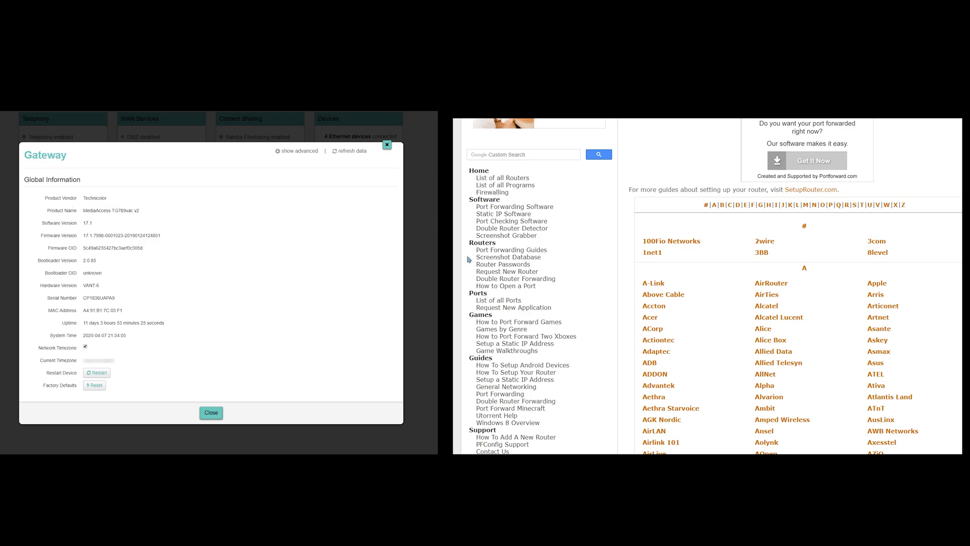
left_click(862, 204)
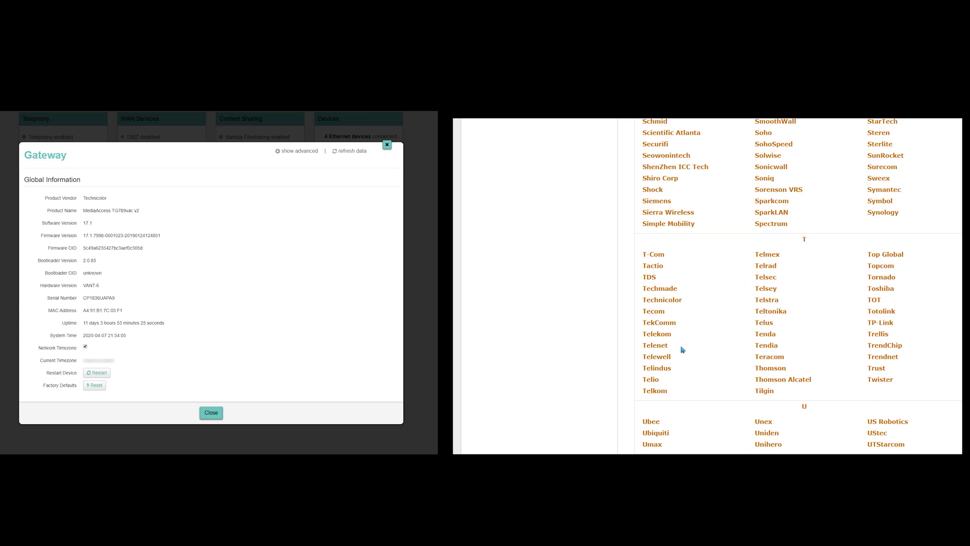
left_click(670, 303)
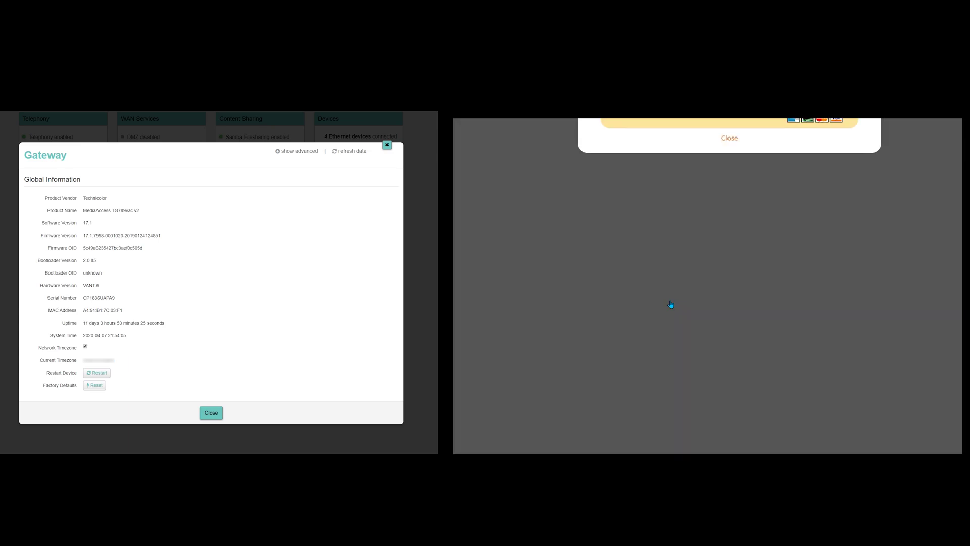
left_click(728, 139)
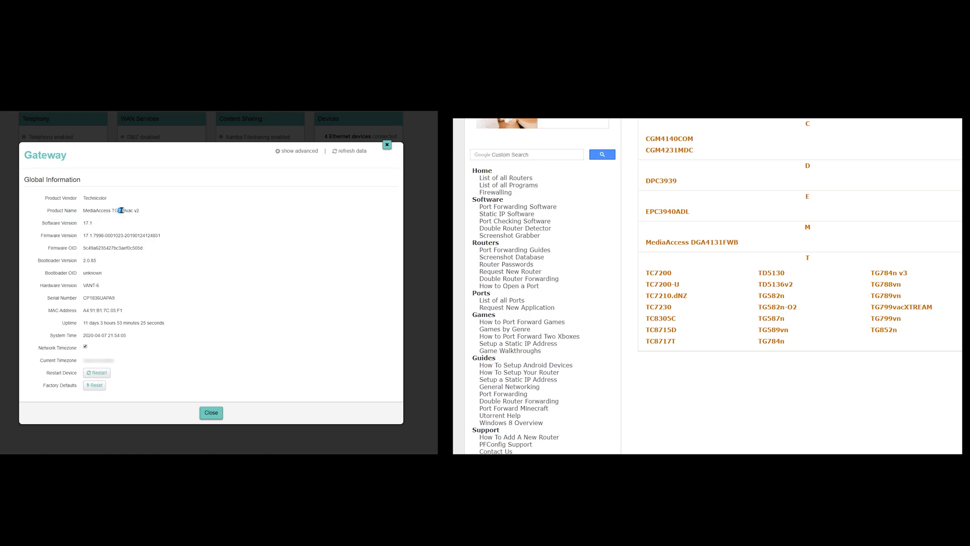
Copy the model number TG789vac and search the Technicolor list page for it.
double_click(121, 211)
right_click(122, 210)
left_click(130, 217)
left_click(130, 221)
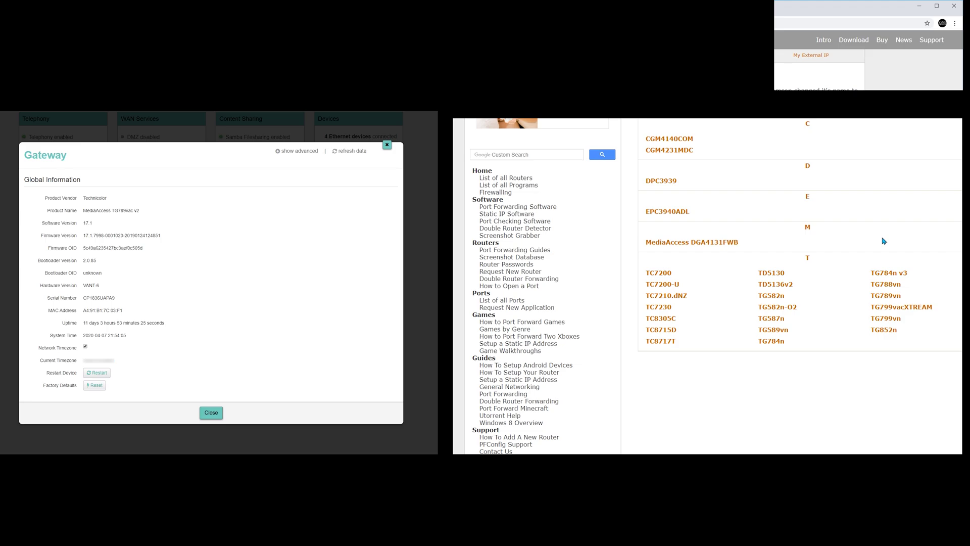
key("ctrl+f")
right_click(868, 39)
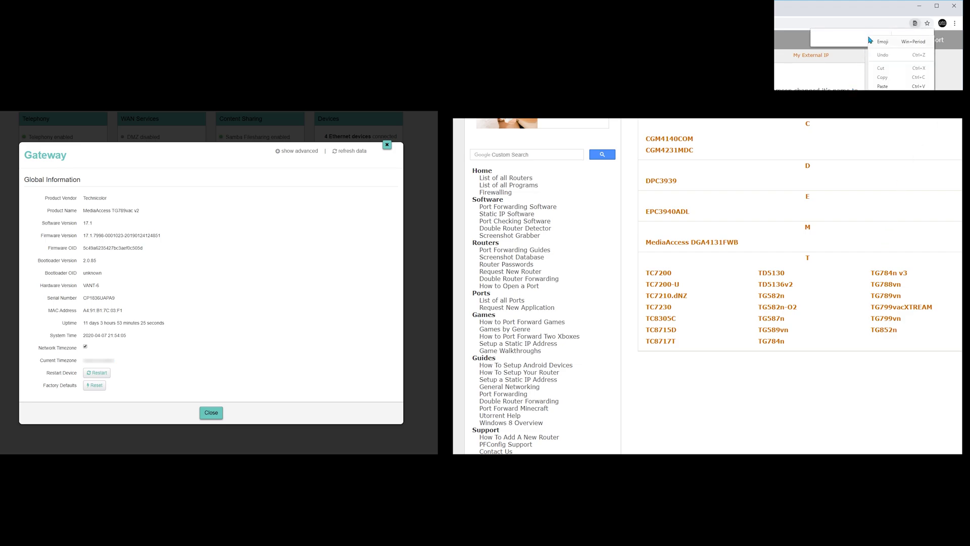
left_click(882, 85)
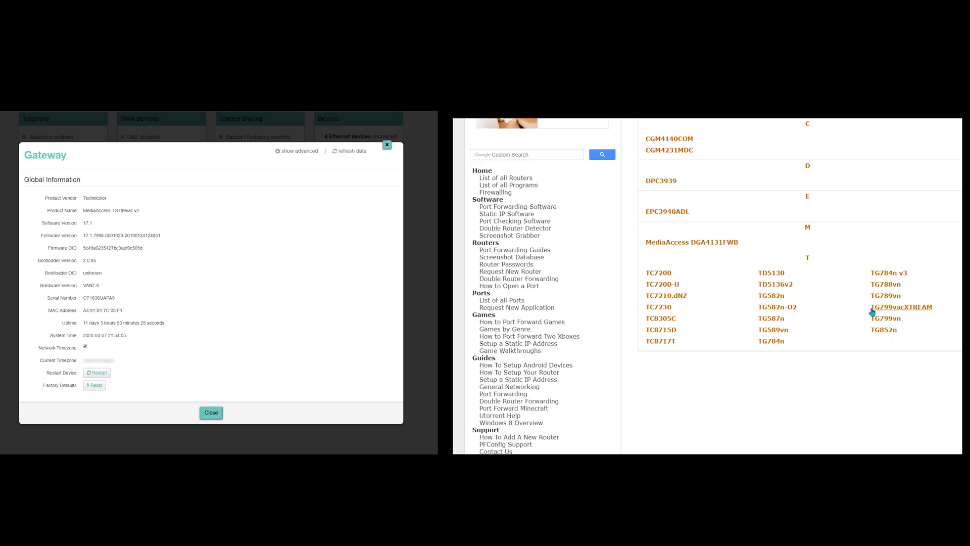
Open the TG799vacXTREAM guide and read down to Step 3, Find The Port Forwarding Section.
left_click(879, 309)
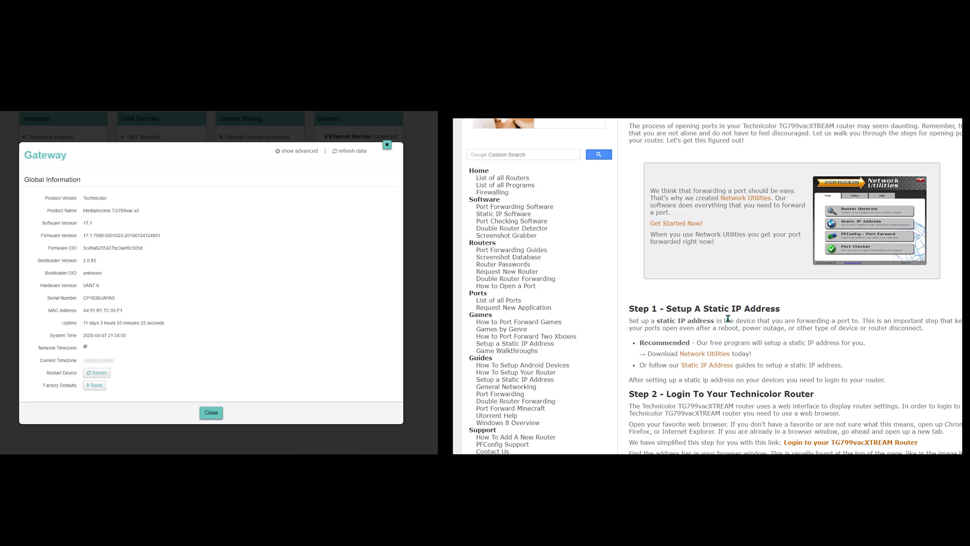
scroll(728, 318, "down", 10)
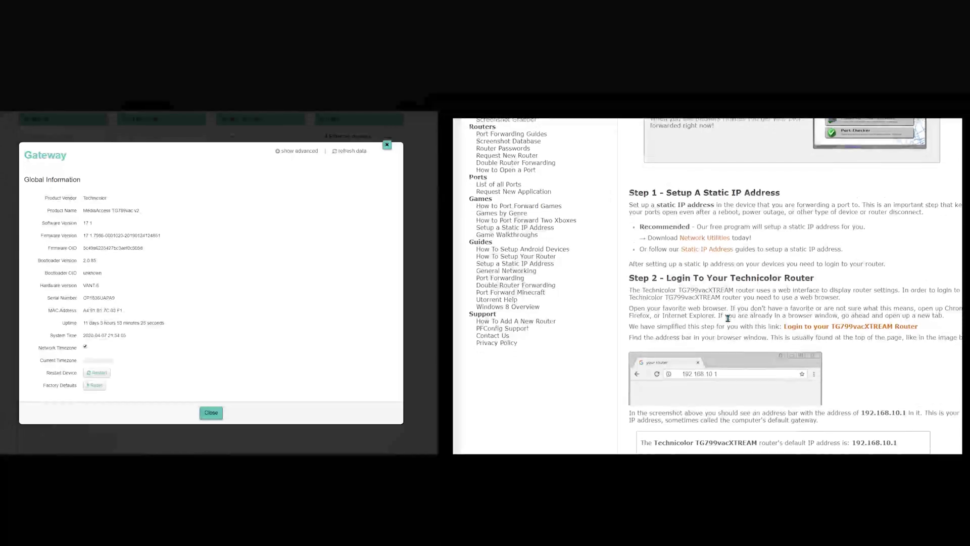
scroll(717, 308, "down", 3)
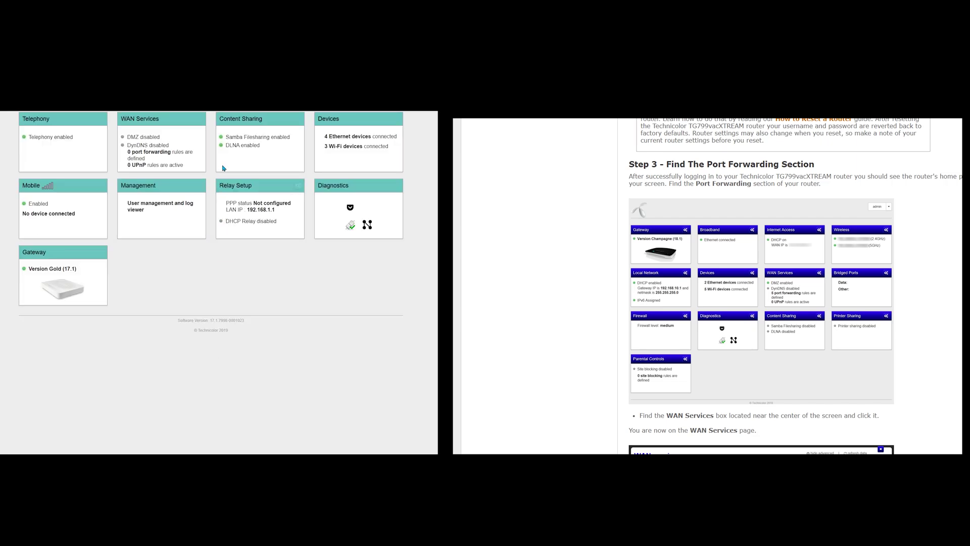
In WAN Services, add a blank IPv4 port-mapping row (protocol TCP).
left_click(152, 122)
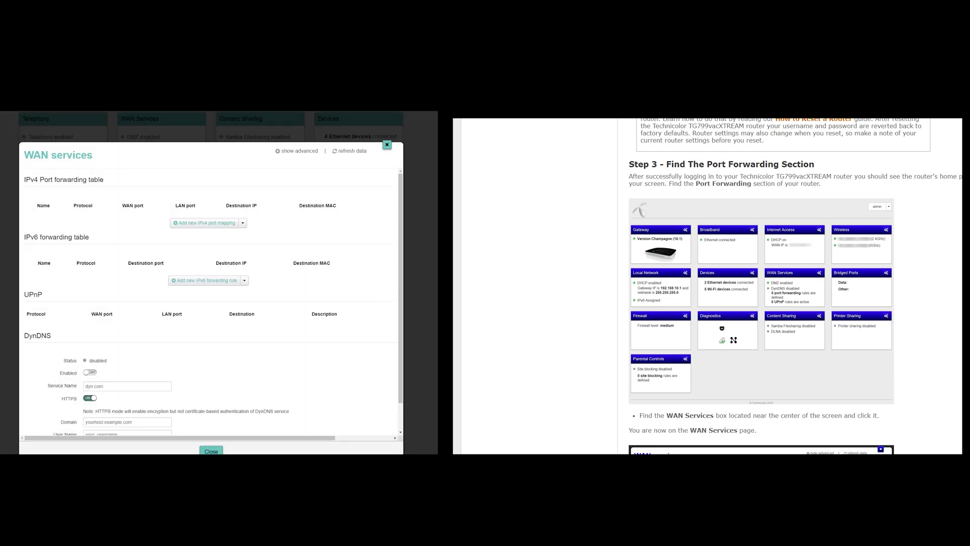
scroll(533, 340, "down", 5)
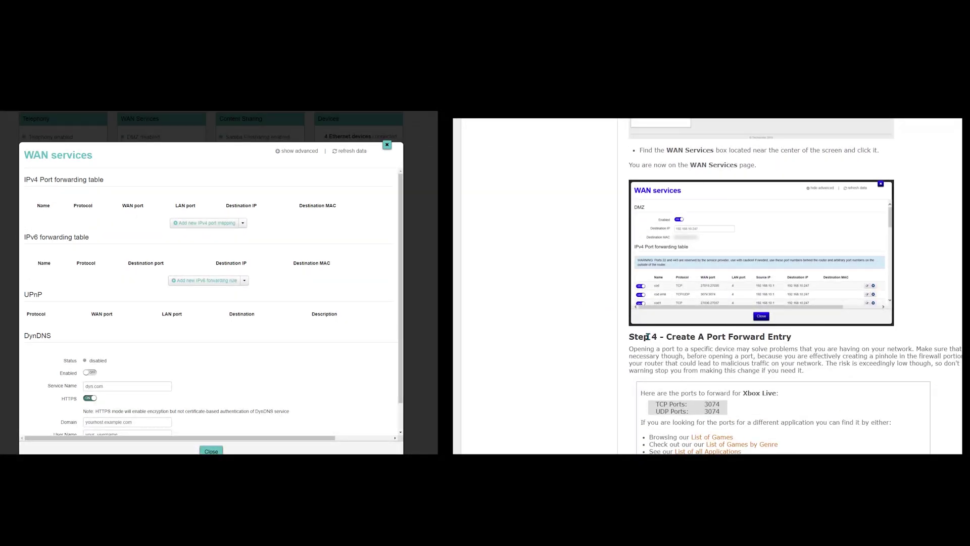
scroll(647, 336, "down", 2)
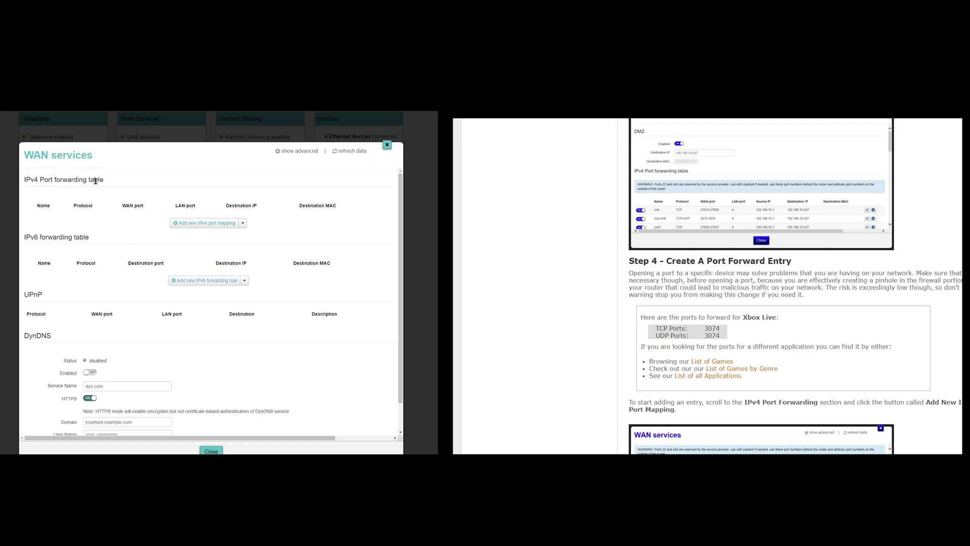
left_click(204, 225)
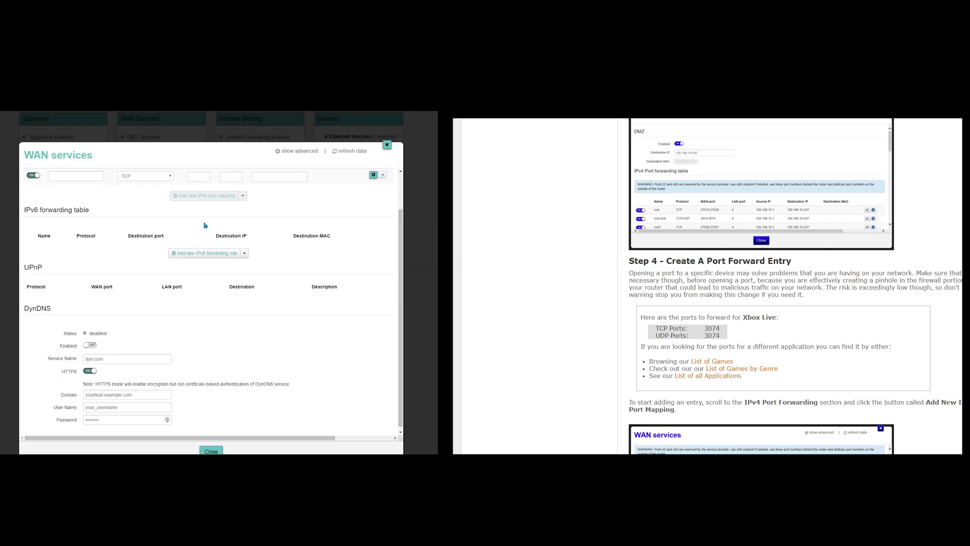
scroll(202, 225, "up", 2)
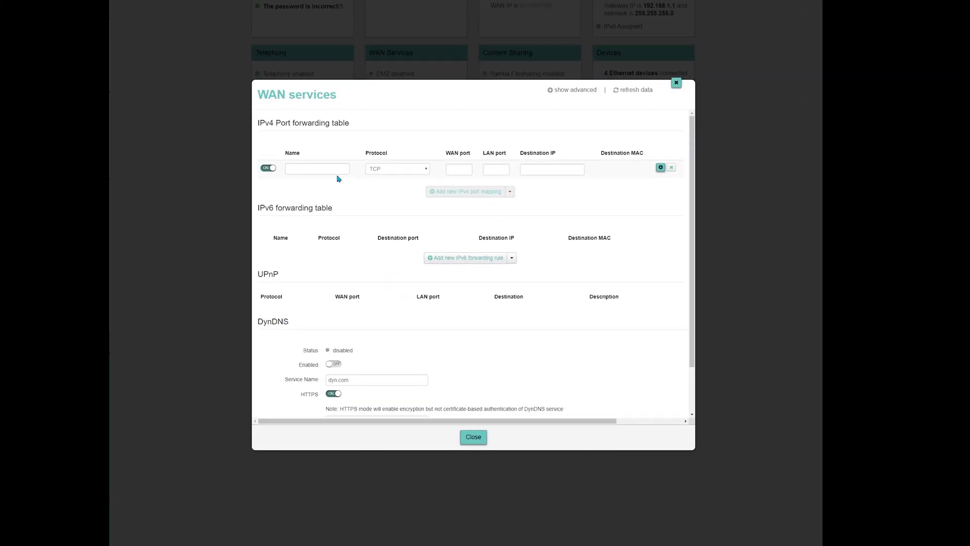
Name the new port-mapping rule Minecraft and set its protocol to TCP/UDP.
left_click(337, 173)
type("Minecraft")
left_click(356, 180)
left_click(398, 169)
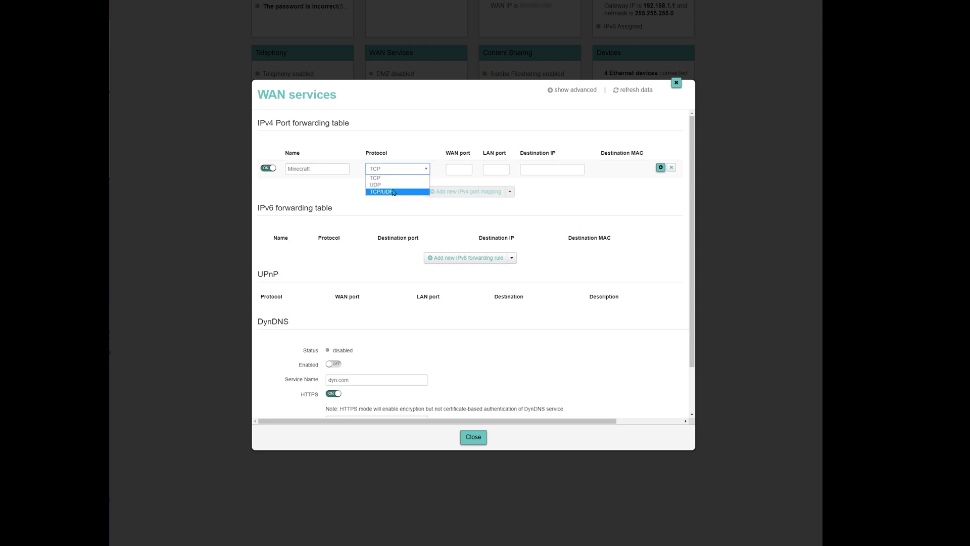
left_click(393, 193)
Set both the WAN port and LAN port of the rule to 25565.
left_click(457, 166)
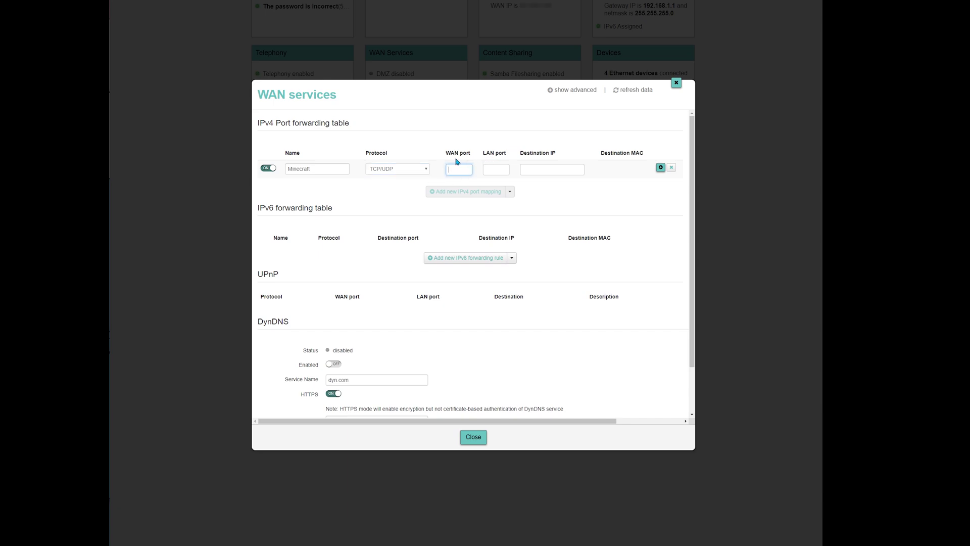
type("25565")
double_click(454, 170)
key("ctrl+c")
left_click(494, 169)
key("ctrl+v")
Set Destination IP to 192.168.1.200 from ipconfig and add the enabled Minecraft rule.
key("alt+Tab")
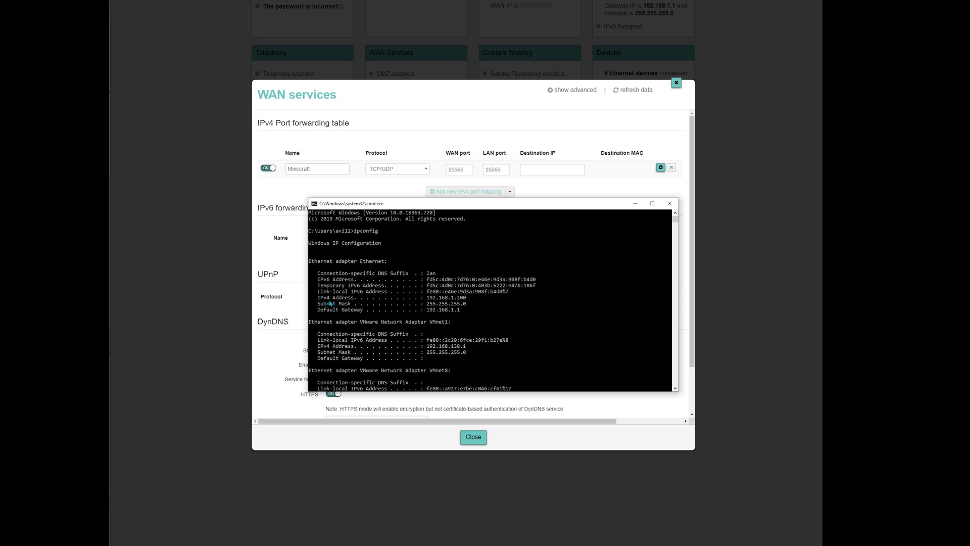
left_click_drag(427, 300, 466, 302)
key("ctrl+c")
left_click(541, 169)
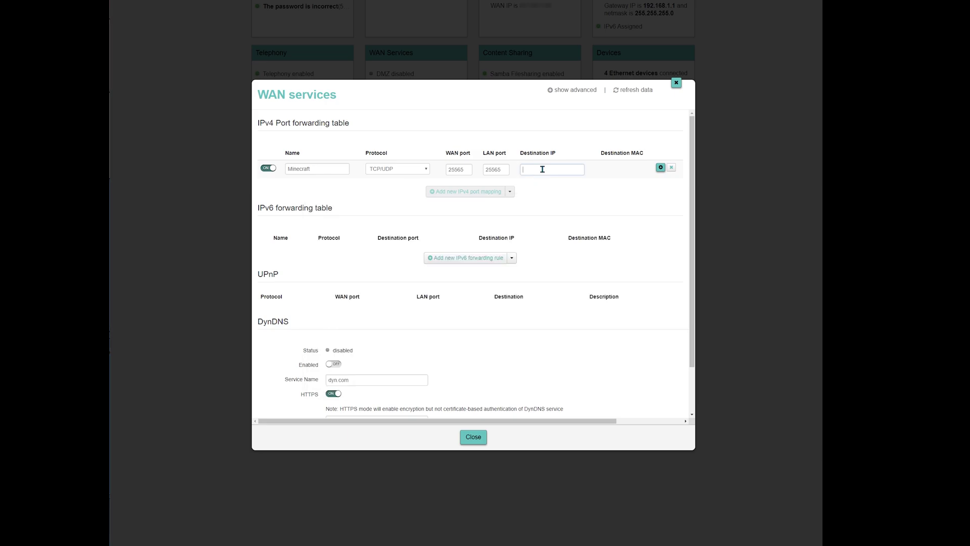
key("ctrl+v")
left_click(604, 184)
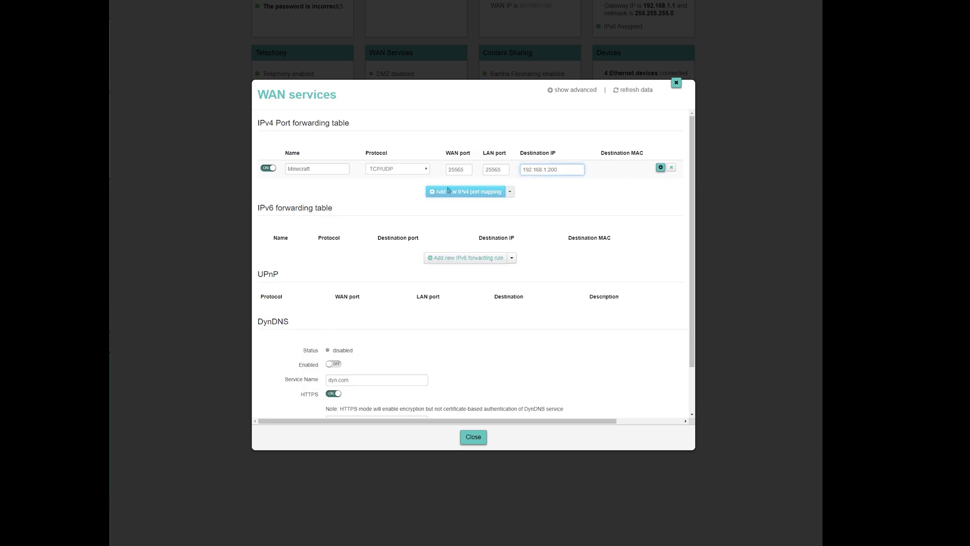
left_click(271, 169)
left_click(271, 169)
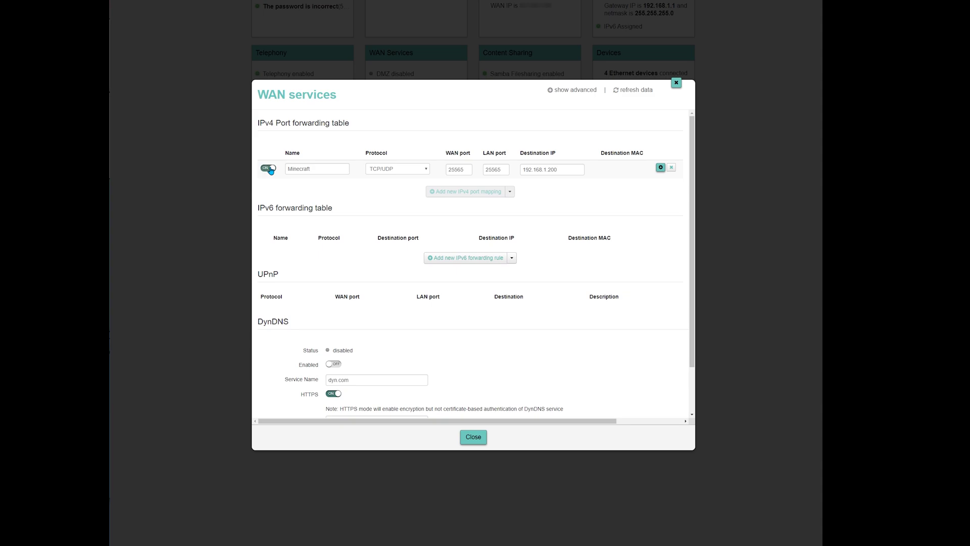
left_click(661, 168)
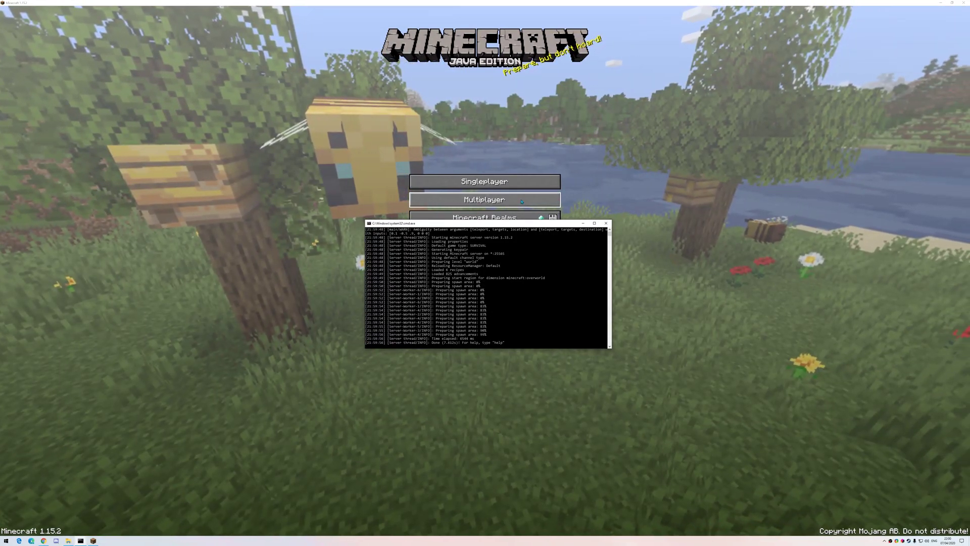
Add a multiplayer server named 'Public IP' using the pasted public IP address.
left_click(523, 202)
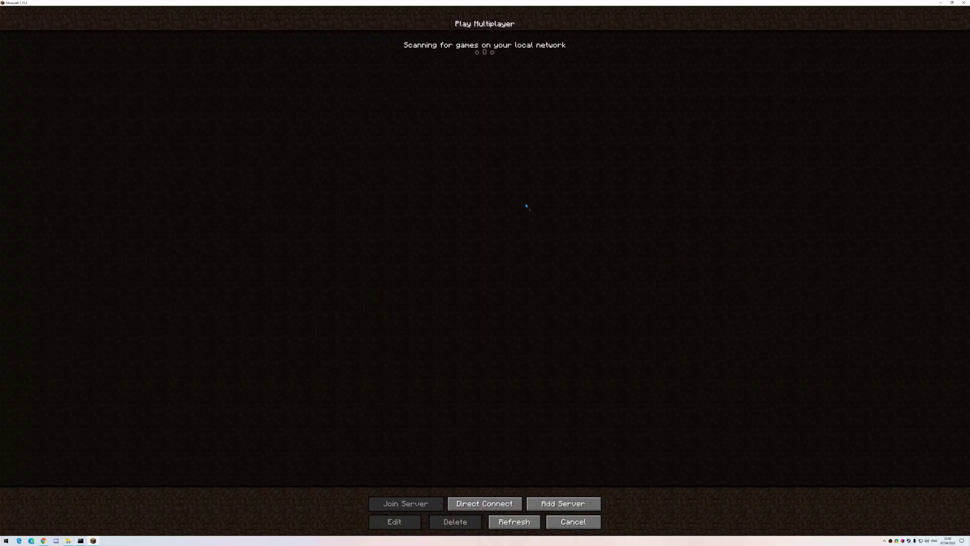
left_click(561, 503)
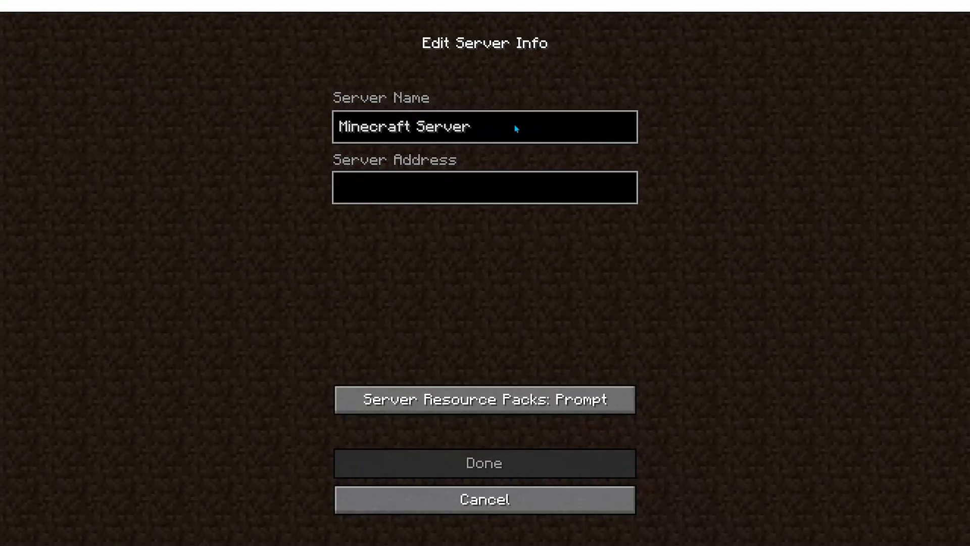
key("ctrl+a")
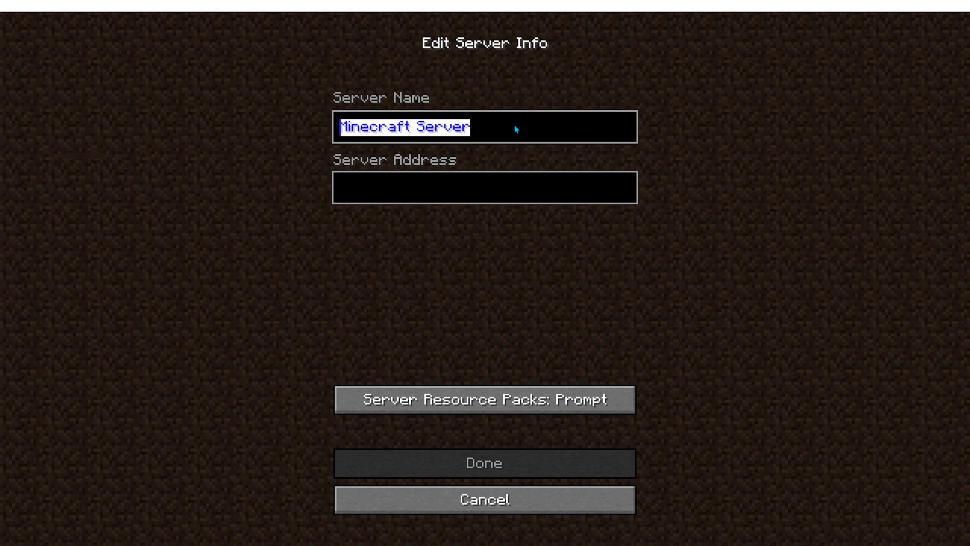
type("Public IP")
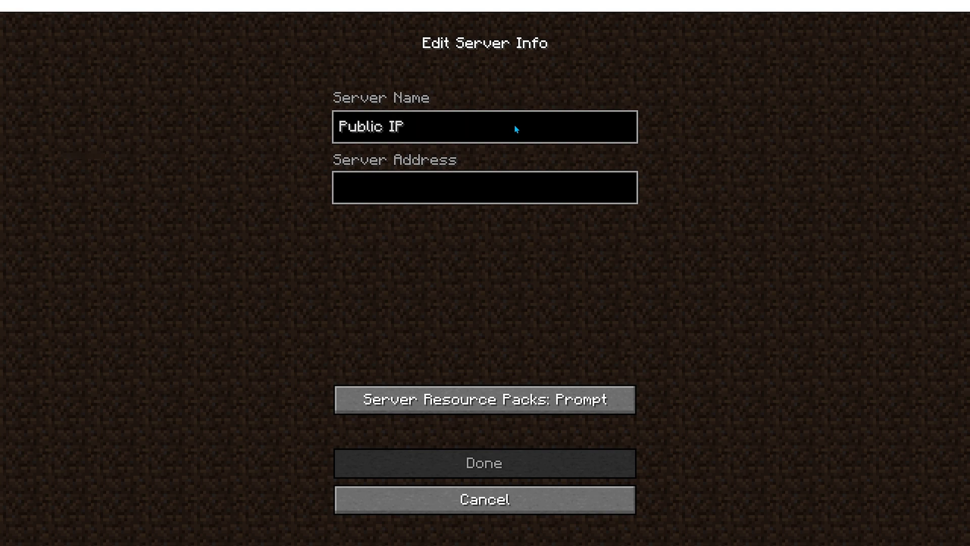
left_click(505, 195)
key("ctrl+v")
left_click(503, 462)
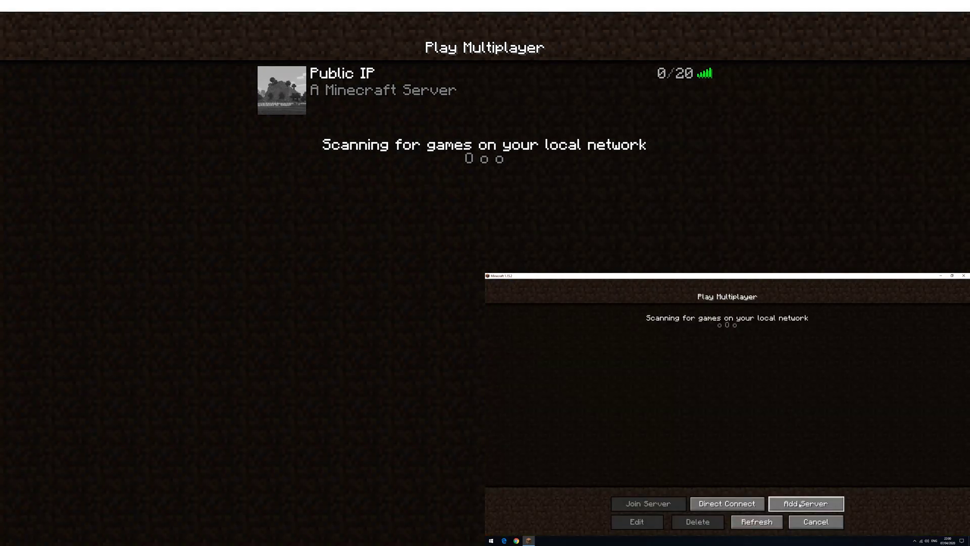
On the second PC, add 'Public IP, second computer' with the public address, then refresh the list.
left_click(800, 504)
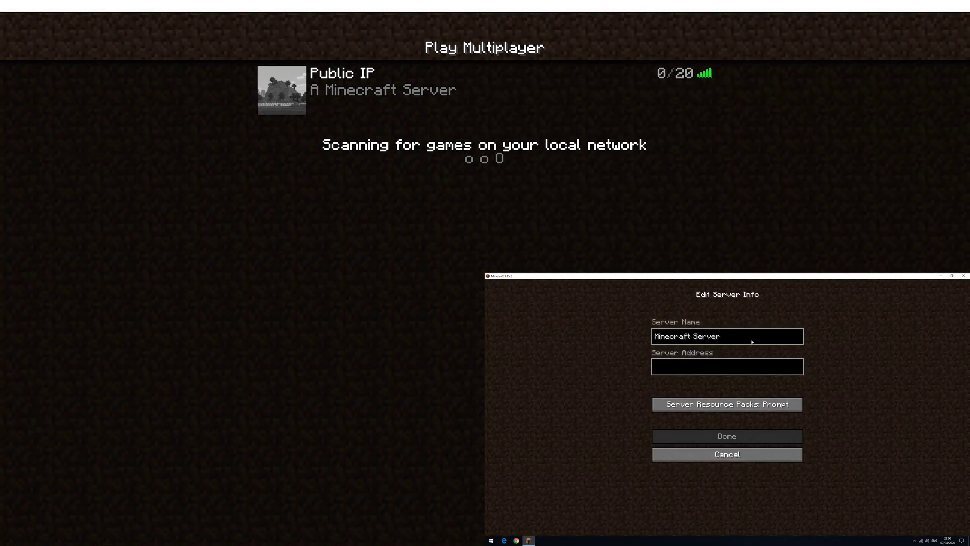
key("ctrl+a")
type("Public IP, second computer86.")
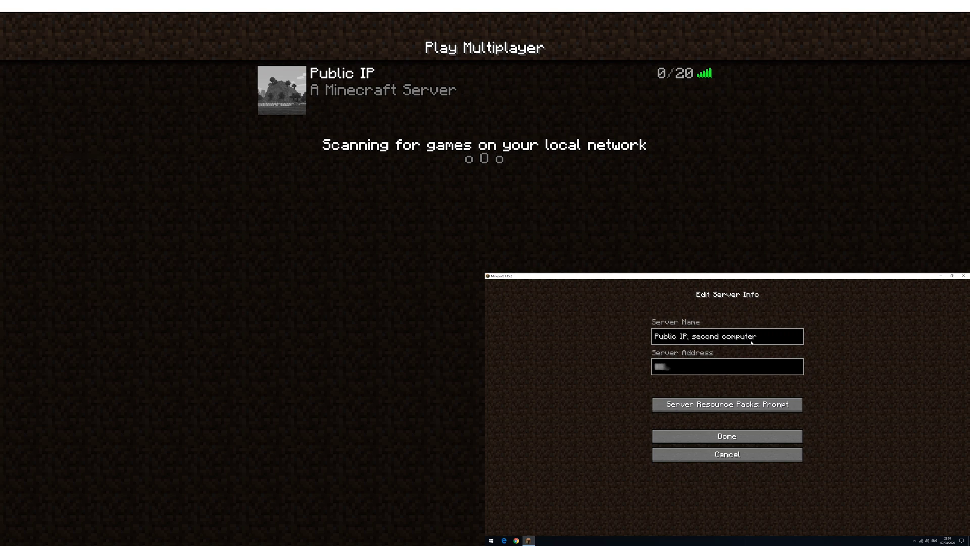
type("12.34.99")
left_click(777, 434)
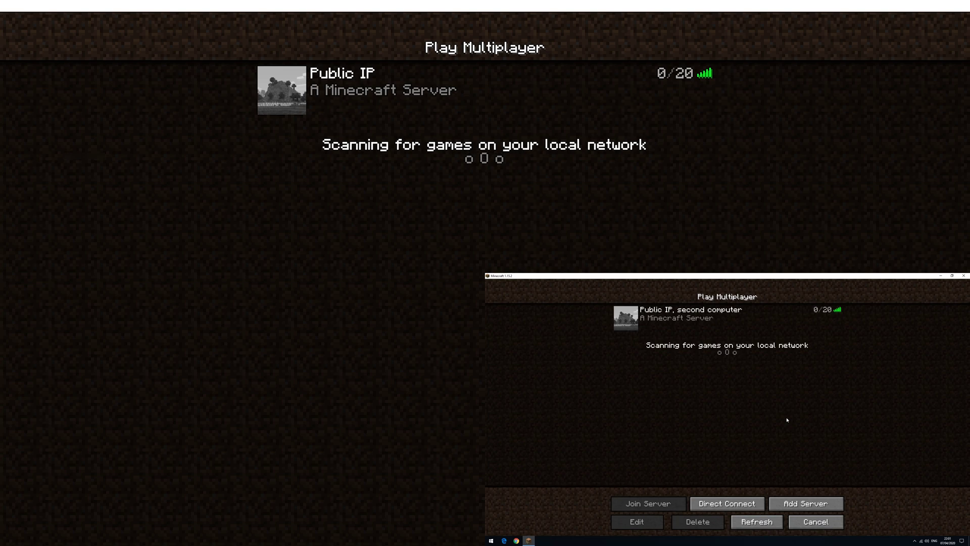
left_click(922, 534)
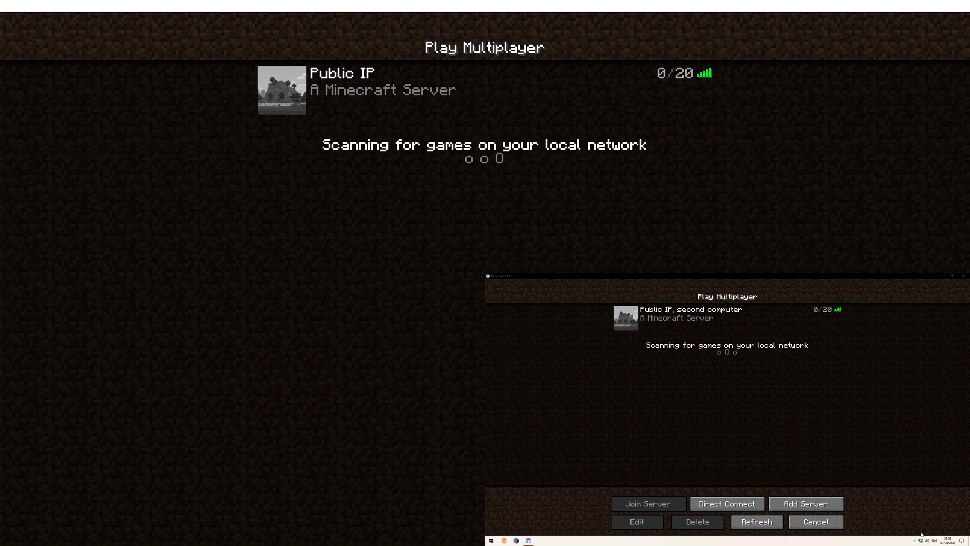
left_click(770, 521)
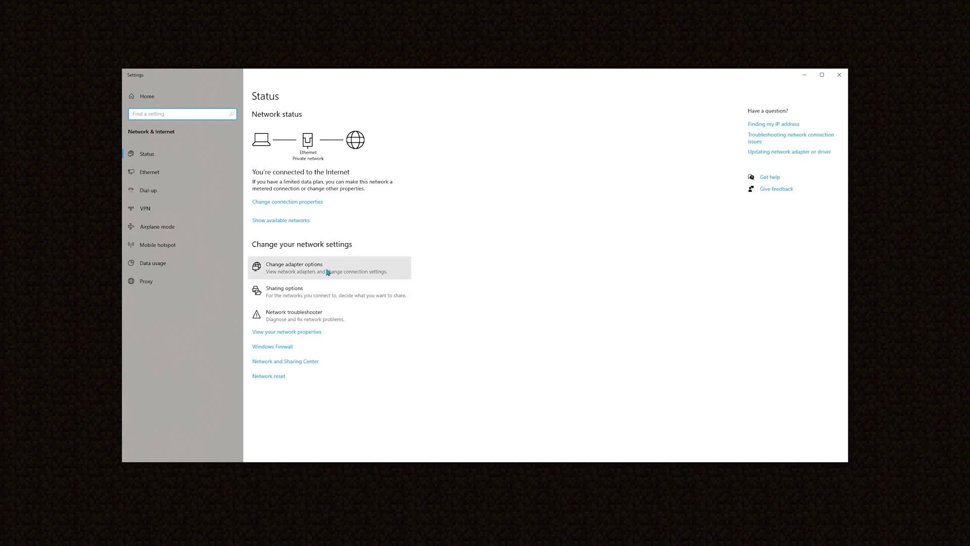
From Change adapter options, open the Ethernet adapter's Properties dialog and move it aside.
left_click(329, 272)
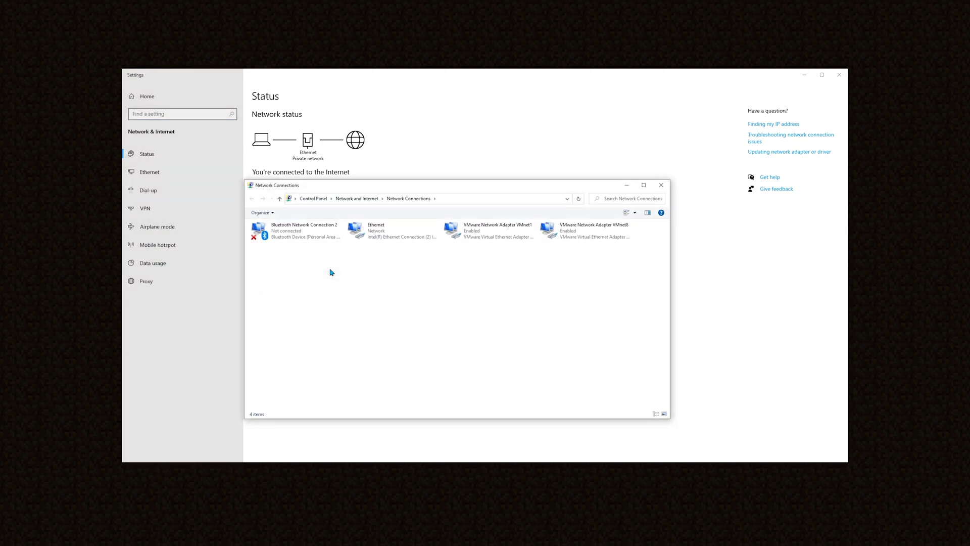
right_click(390, 237)
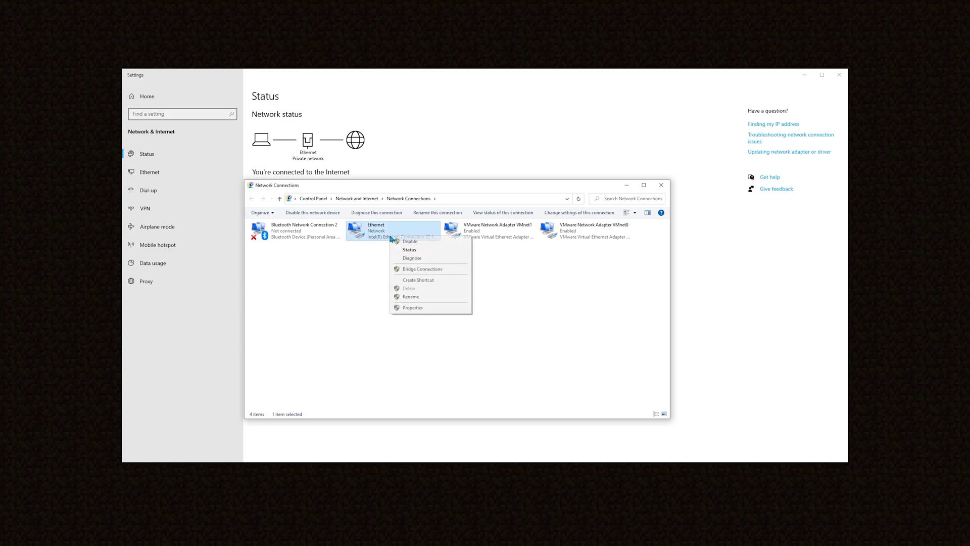
left_click(419, 308)
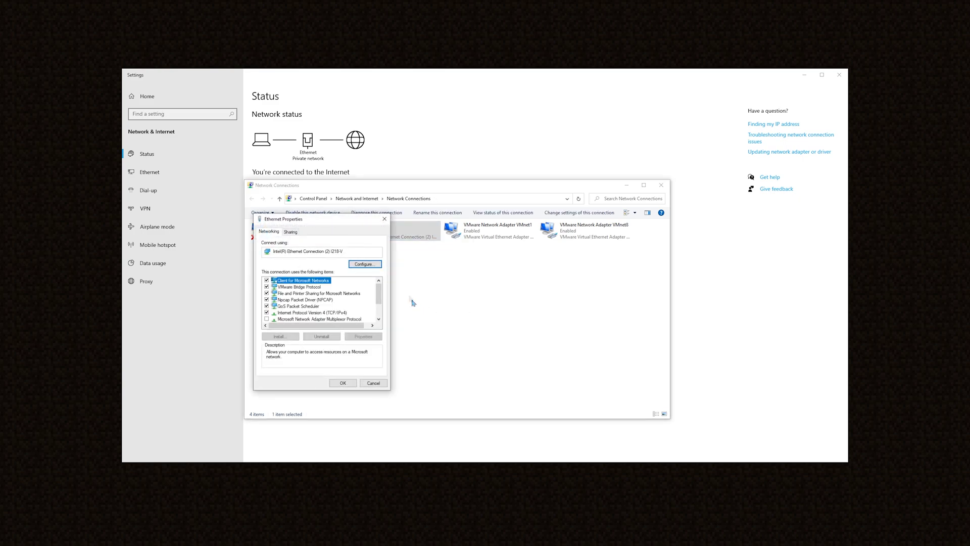
left_click_drag(333, 220, 464, 220)
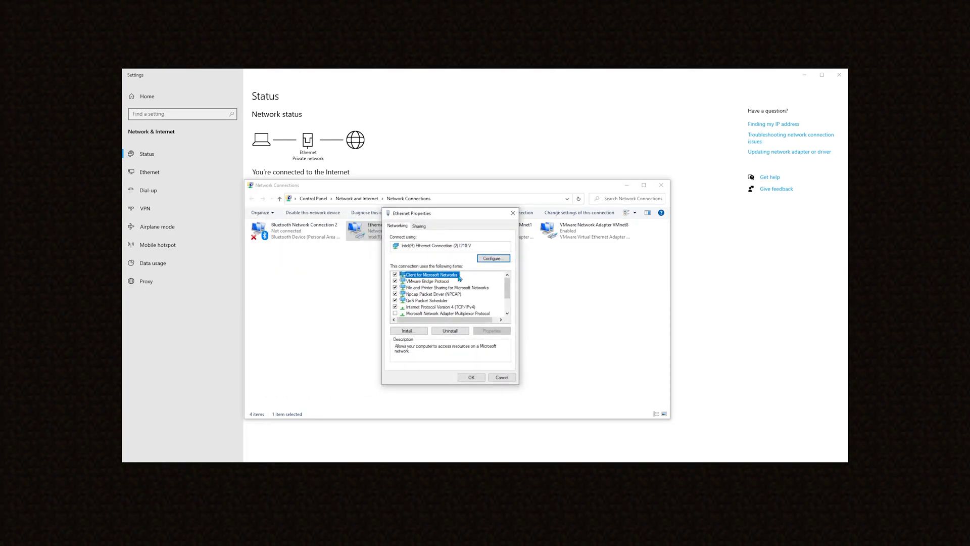
Open Internet Protocol Version 4 properties, choose 'Use the following IP address', and bring up ipconfig.
double_click(432, 309)
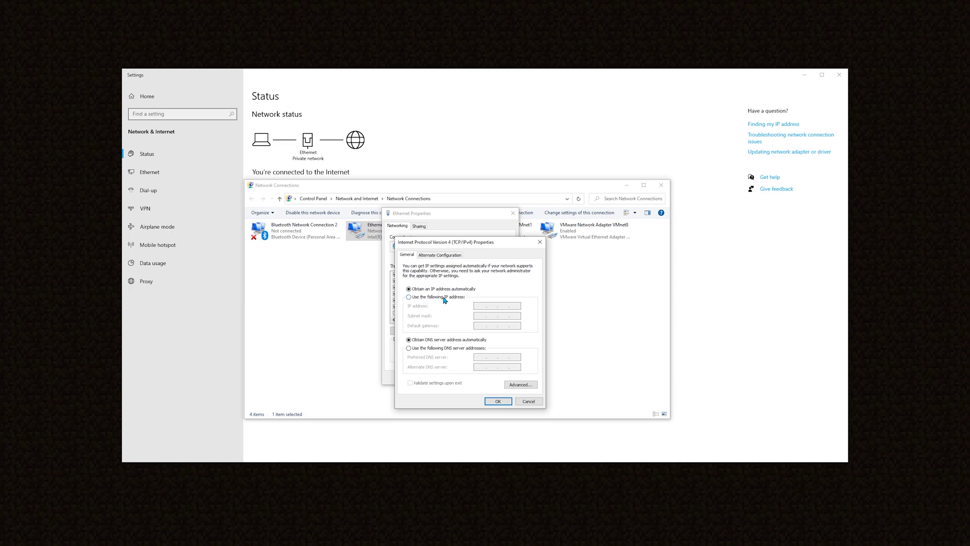
left_click(445, 300)
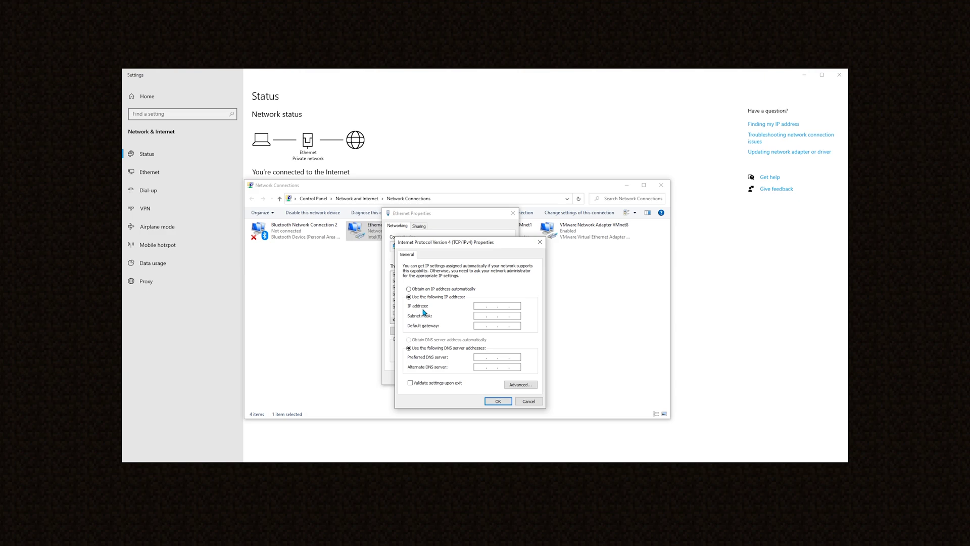
key("alt+Tab")
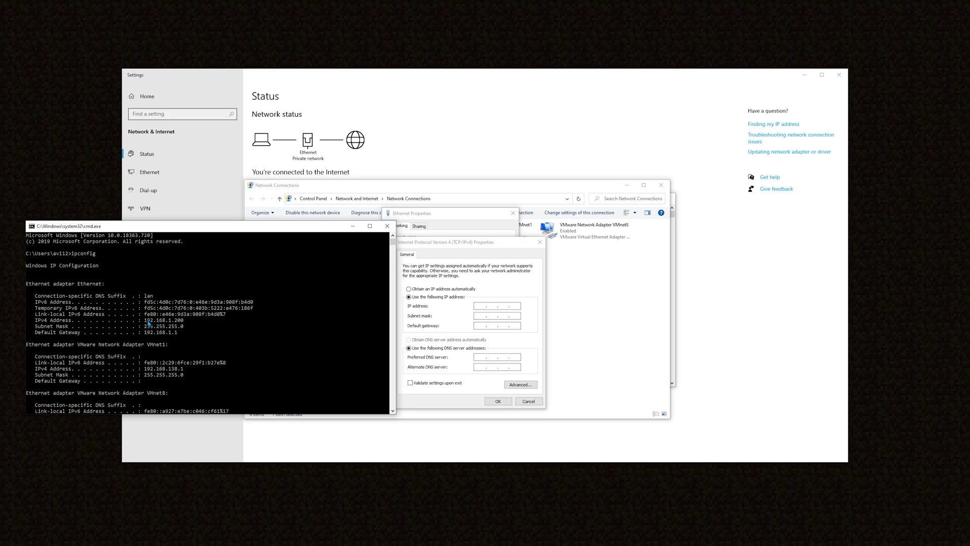
Copy IP 192.168.1.200 from the ipconfig output into the IP field and fill mask 255.255.255.0.
left_click_drag(144, 321, 184, 321)
key("ctrl+c")
left_click(476, 307)
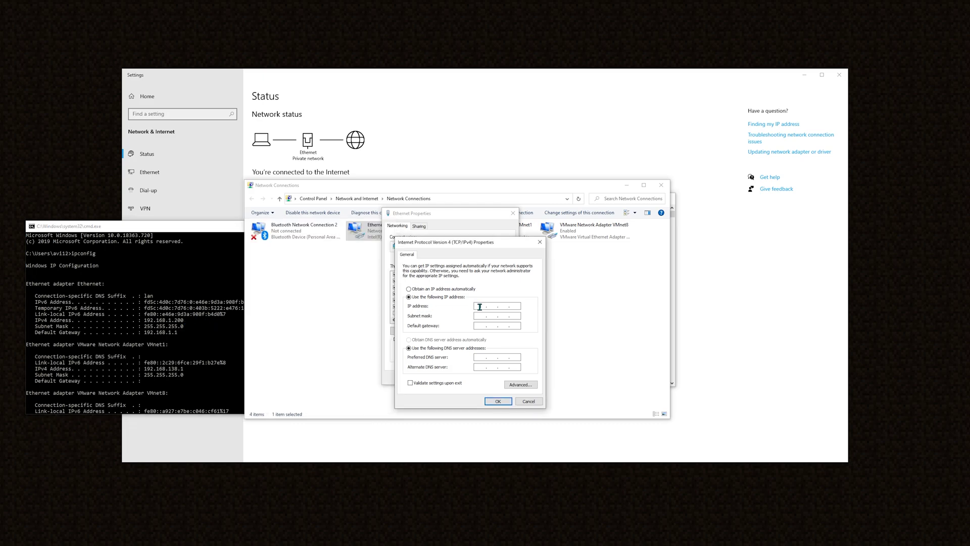
key("ctrl+v")
left_click(476, 317)
Copy gateway 192.168.1.1 from ipconfig, enter DNS 1.1.1.1, and tick Validate settings on exit.
left_click(130, 328)
left_click_drag(144, 333, 178, 336)
key("ctrl+c")
left_click(475, 326)
key("ctrl+v")
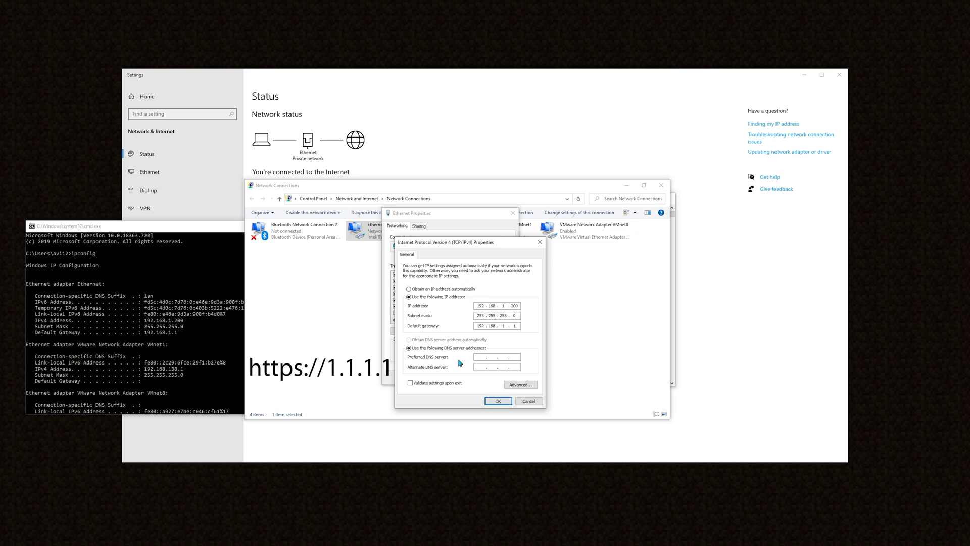
type("1.1.")
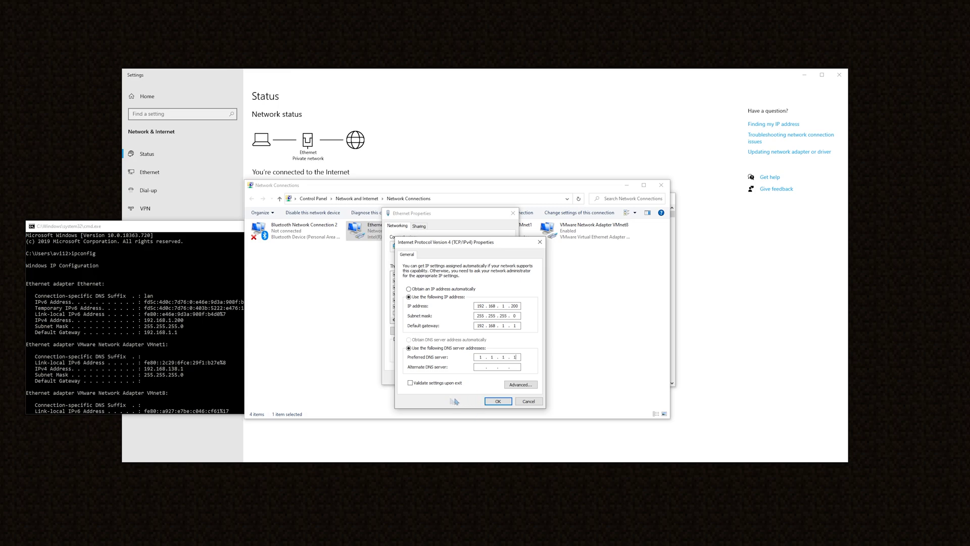
left_click(445, 385)
Save the IPv4 settings, skip the troubleshooter's fix, and close the diagnostics and Network Connections windows.
left_click(498, 402)
left_click(469, 380)
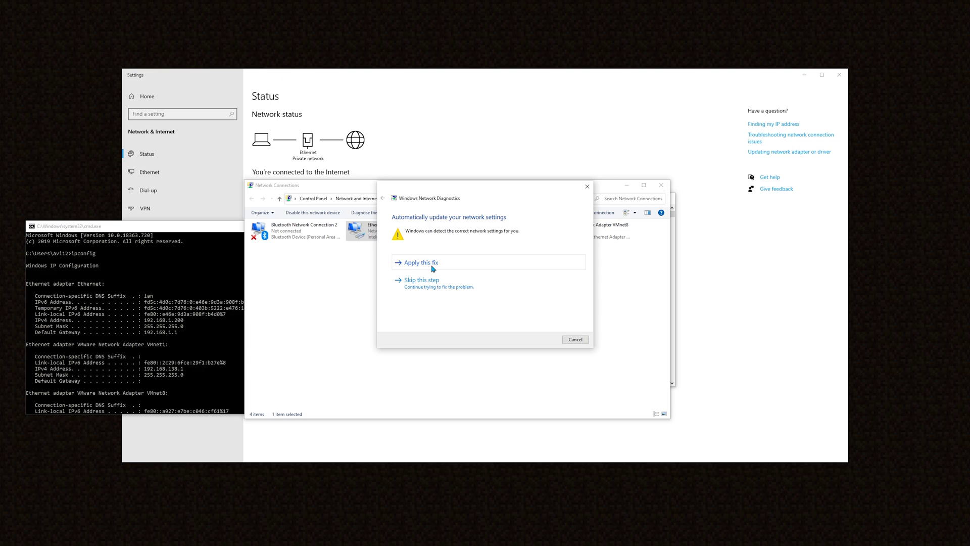
left_click(411, 289)
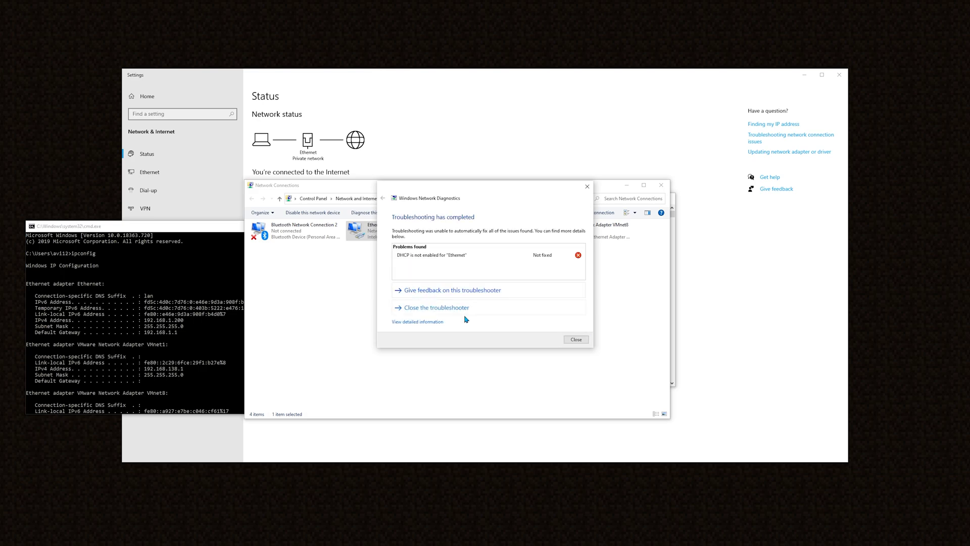
left_click(573, 339)
left_click(660, 185)
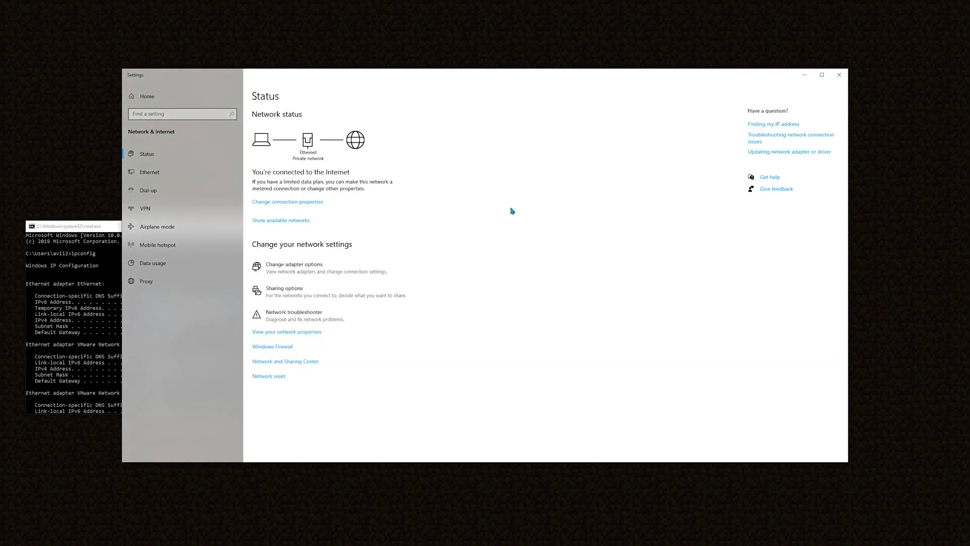
Close the Windows Settings window.
left_click(839, 74)
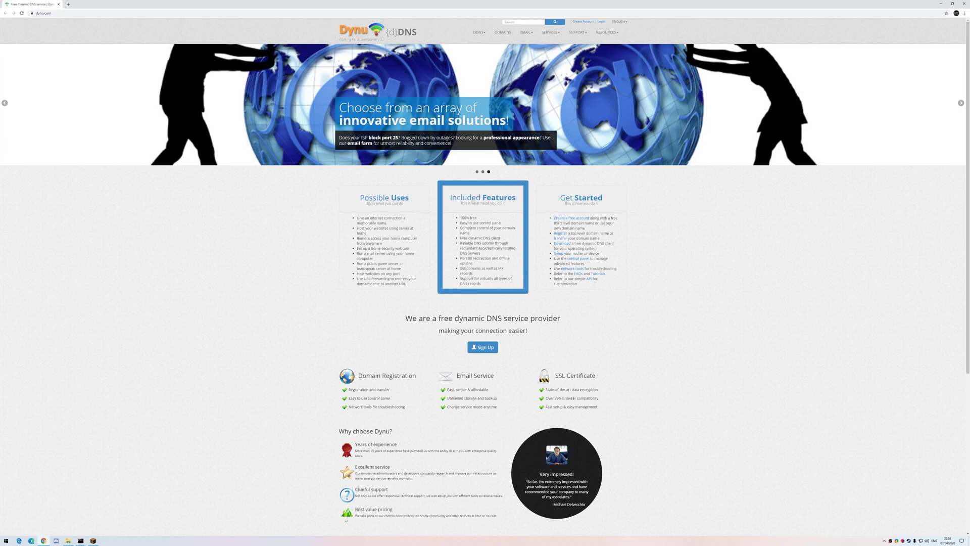
Log in to the Dynu account from the dynu.com login page.
left_click(601, 22)
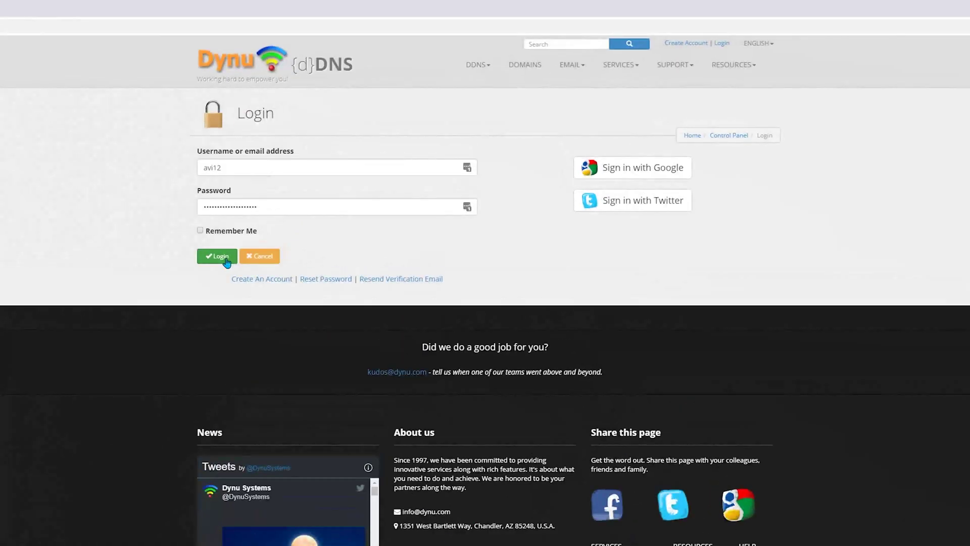
left_click(225, 258)
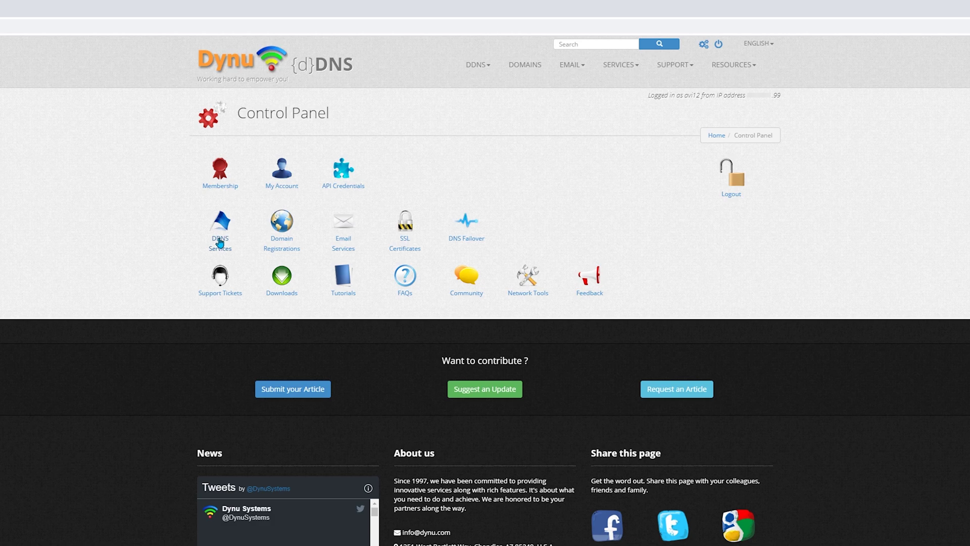
Under DDNS Services, add host 'tutorial' with the top-level domain loseyourip.com.
left_click(220, 243)
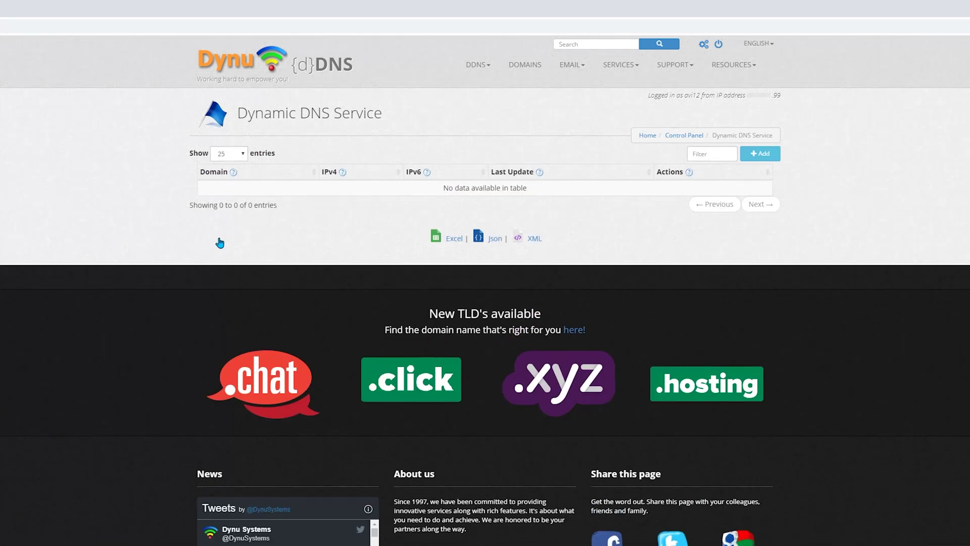
left_click(761, 154)
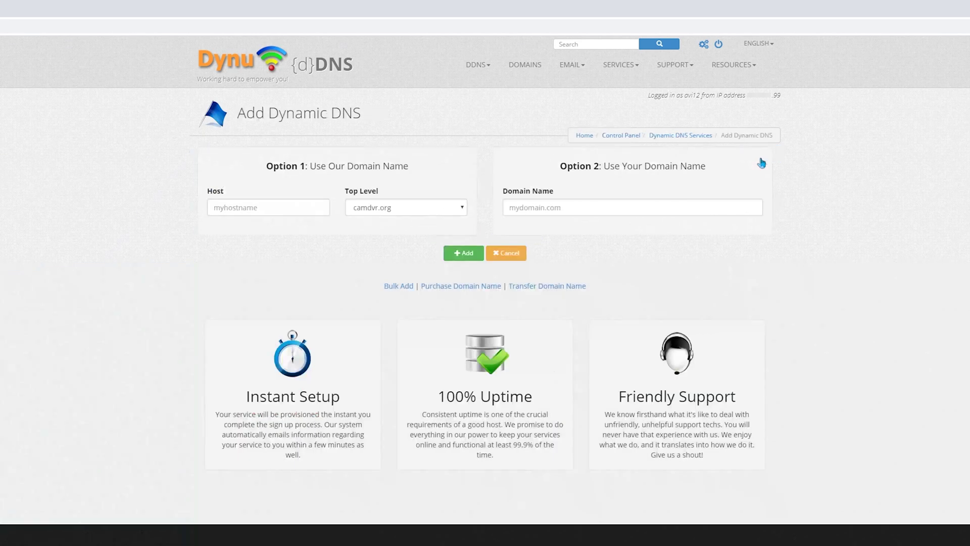
left_click(283, 208)
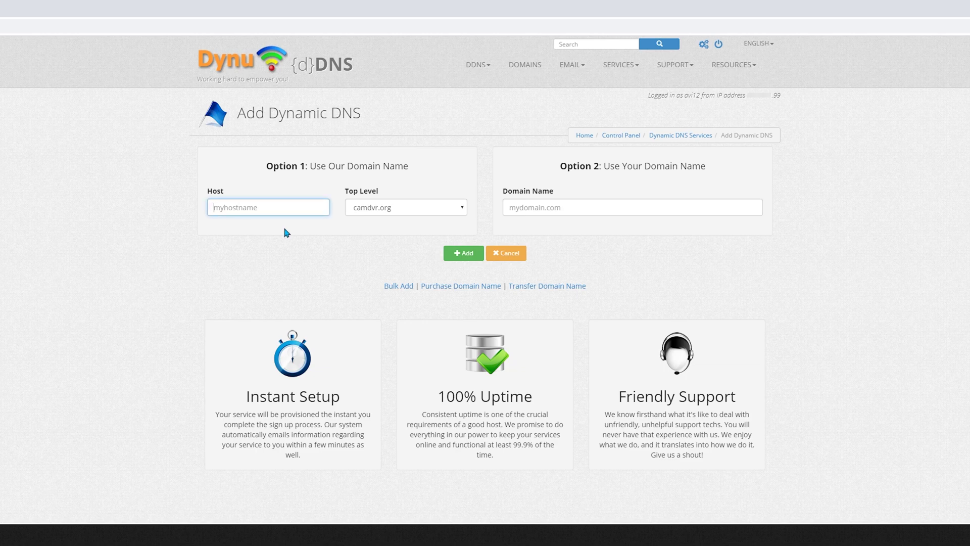
type("tutorial")
left_click(380, 213)
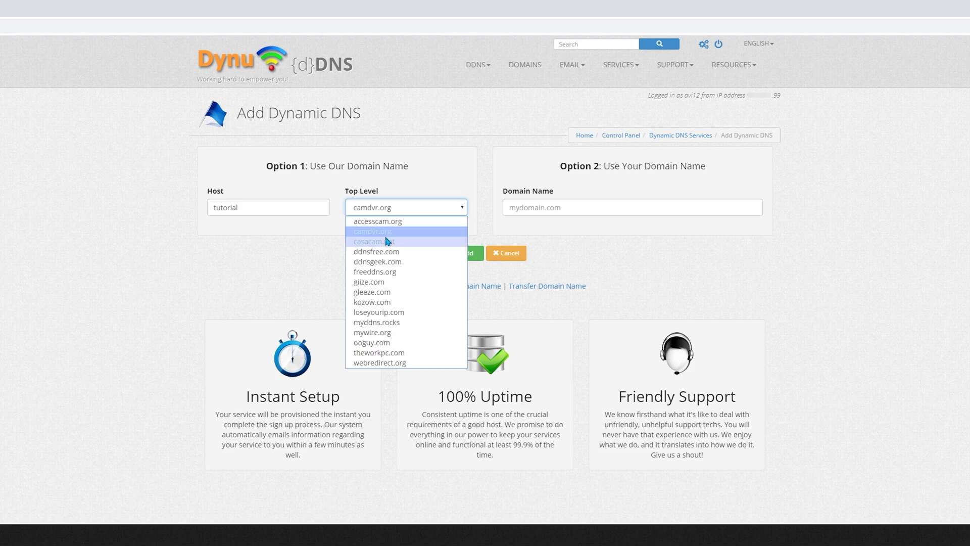
left_click(386, 314)
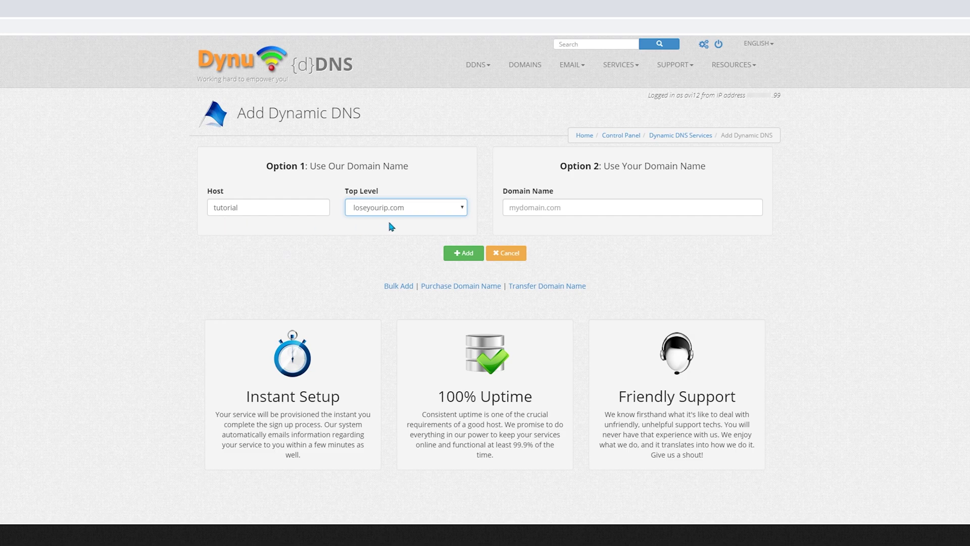
left_click(465, 255)
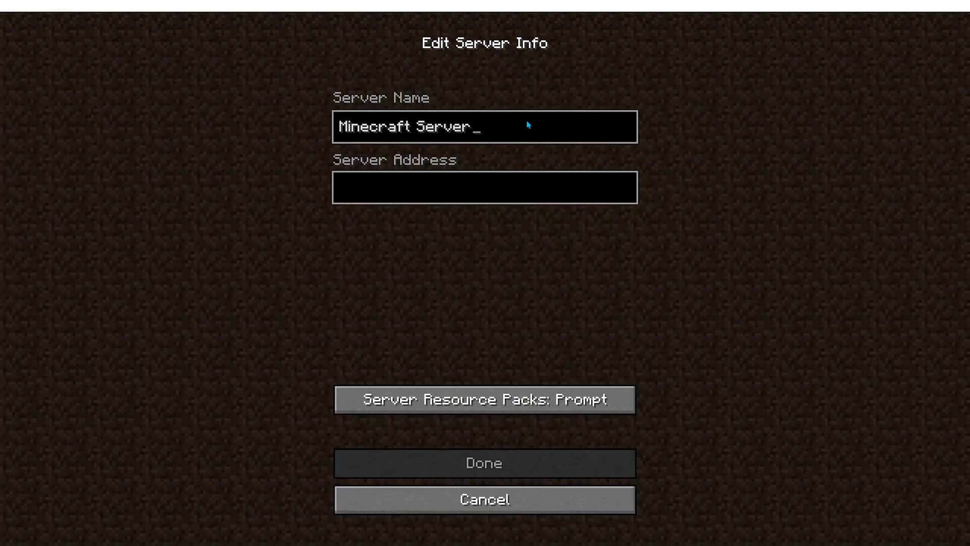
Name the new server entry 'Dynu' with address tutorial.loseyourip.com and save it.
key("ctrl+a")
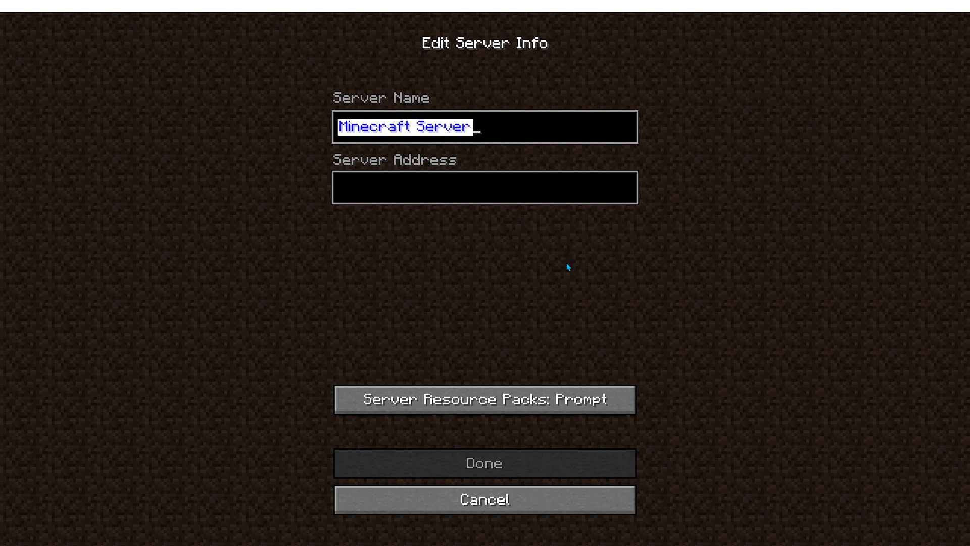
type("Dynu")
key("Tab")
type("tutorial")
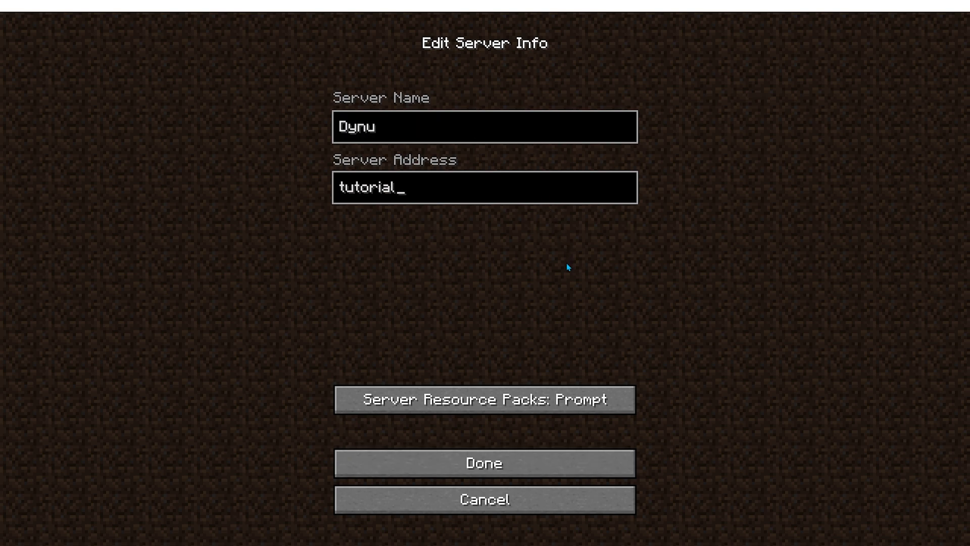
type(".loseyouri")
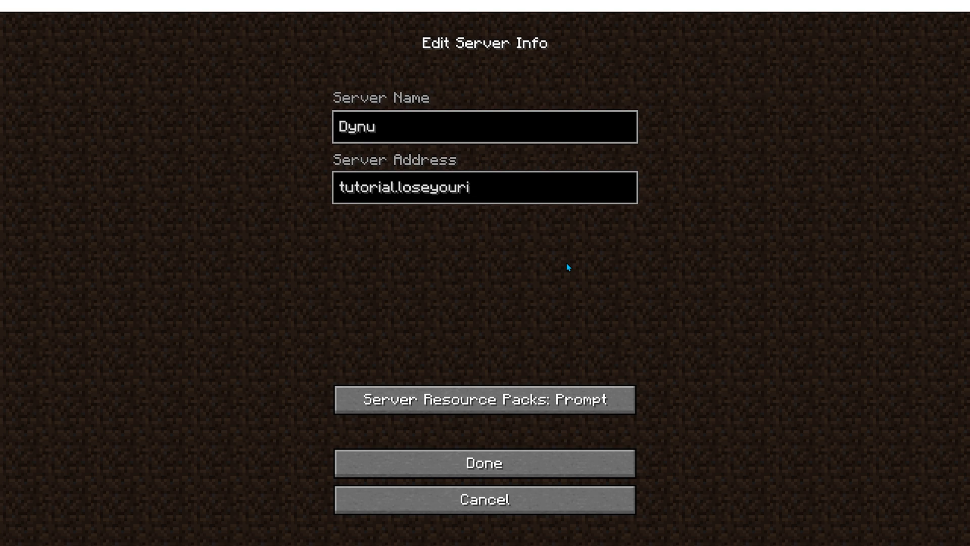
type("p.com")
left_click(528, 470)
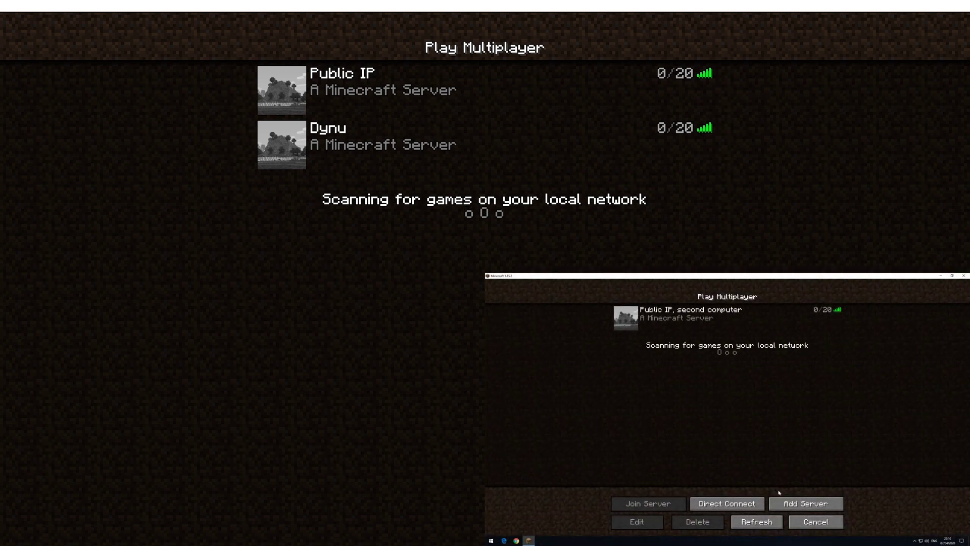
On the second PC, add server 'Dynu, second computer' pointing to tutorial.loseyourip.com.
left_click(794, 505)
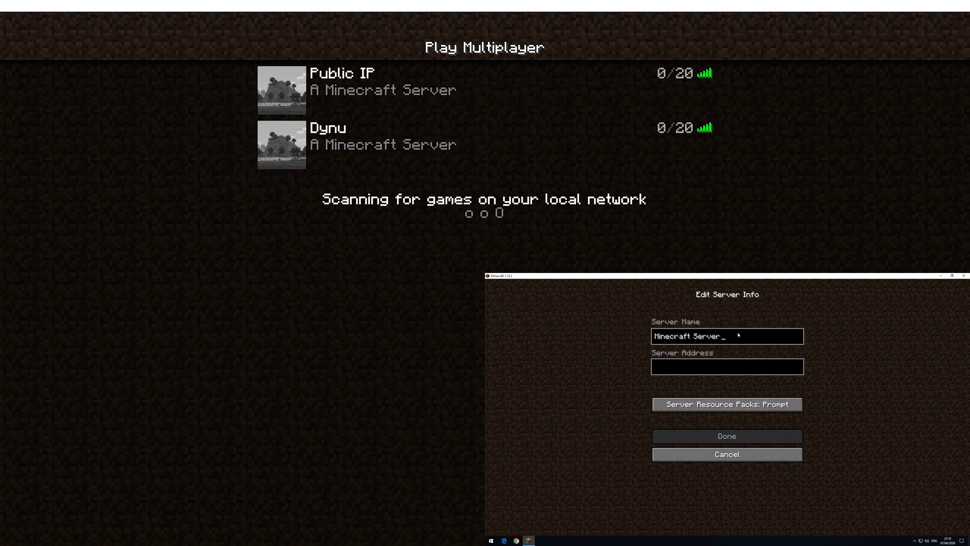
key("ctrl+a")
type("Dynu, second computer")
key("Tab")
type("tutorial.lose")
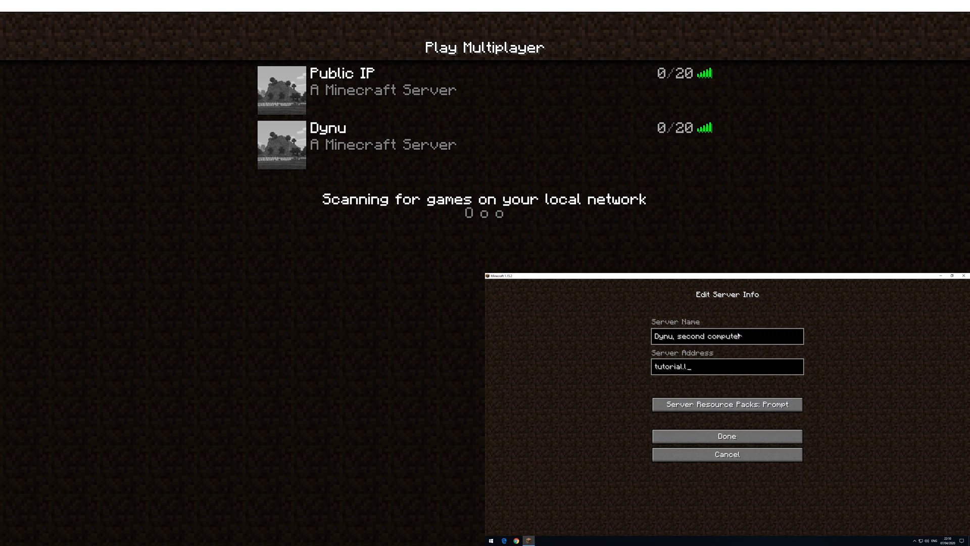
type("yourip.com")
left_click(741, 435)
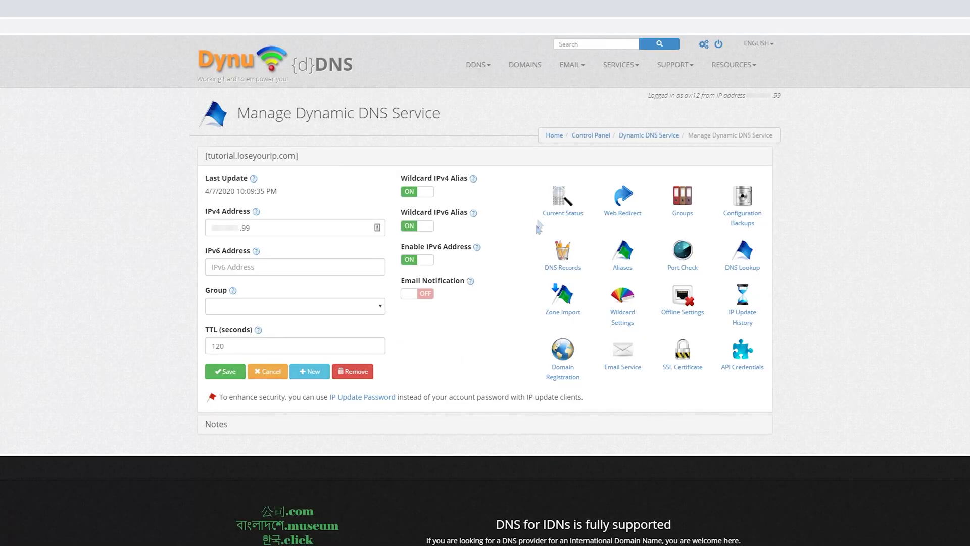
From the Control Panel's Downloads page, download the Windows Dynu IP Update Client 5.4.
left_click(596, 142)
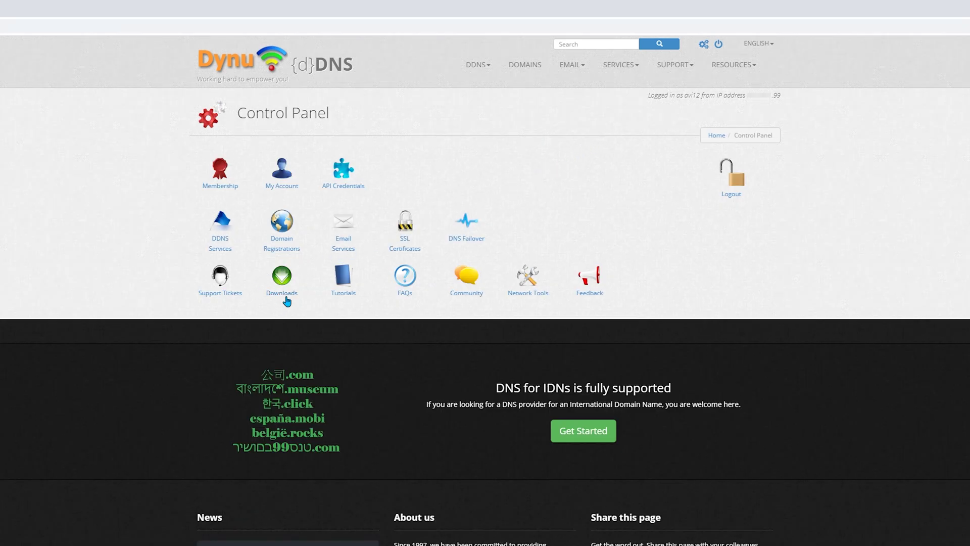
left_click(283, 294)
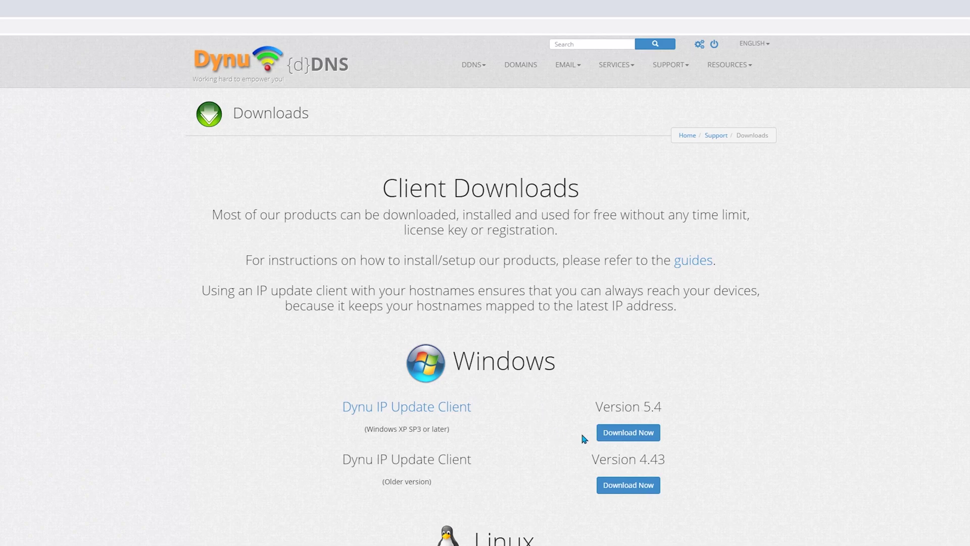
left_click(630, 436)
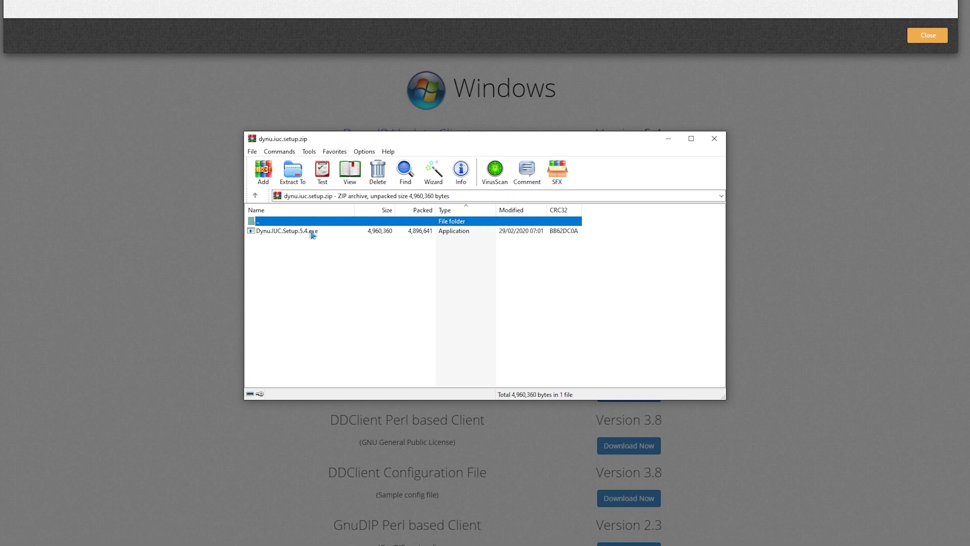
Run Dynu.IUC.Setup.5.4.exe from the archive, approve the UAC prompt, and finish the installer.
double_click(320, 233)
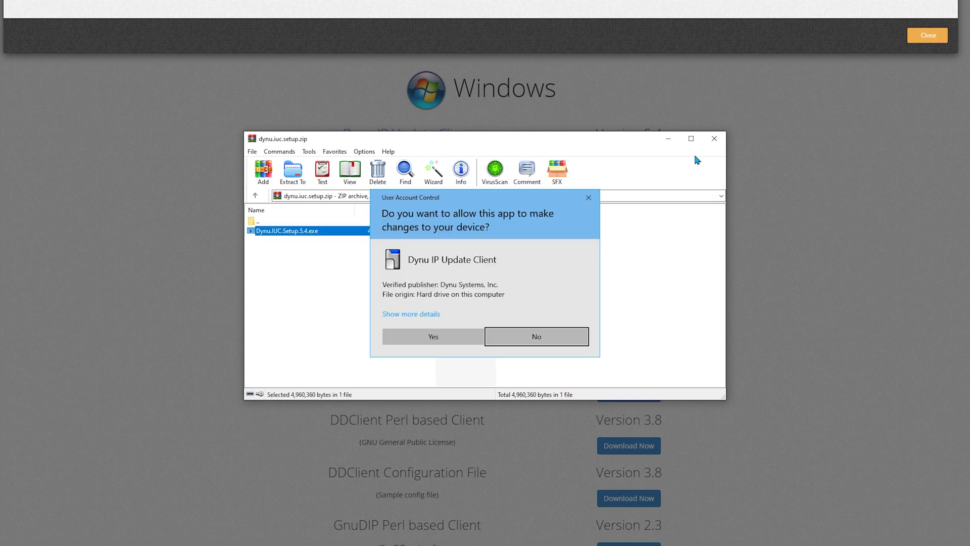
left_click(456, 335)
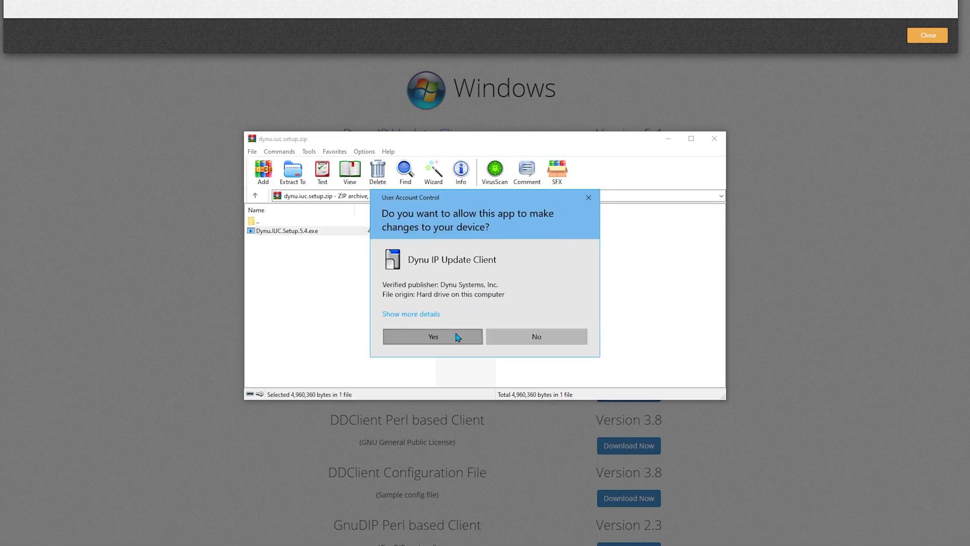
left_click(714, 139)
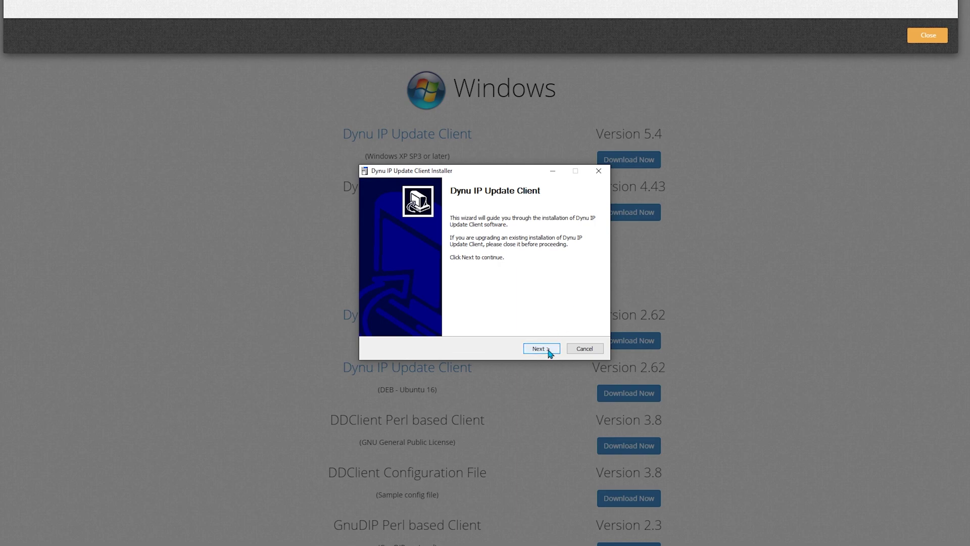
left_click(549, 349)
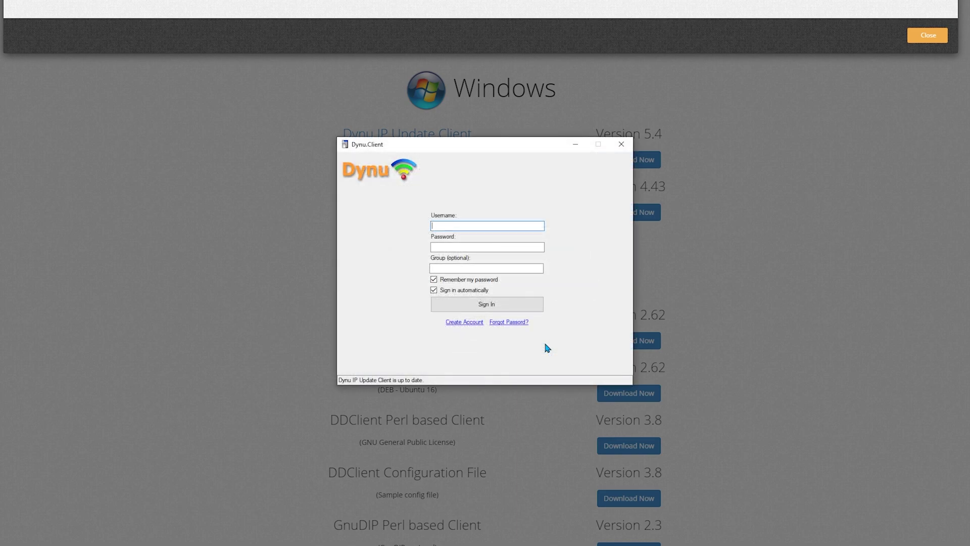
Sign in to the update client with the account username and the pasted password.
type("avi12")
key("Tab")
key("ctrl+v")
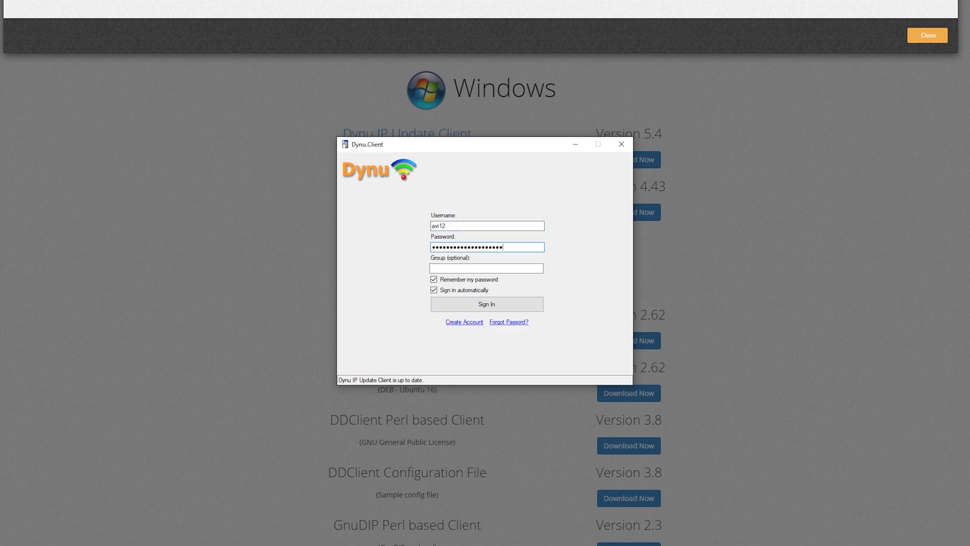
left_click(505, 304)
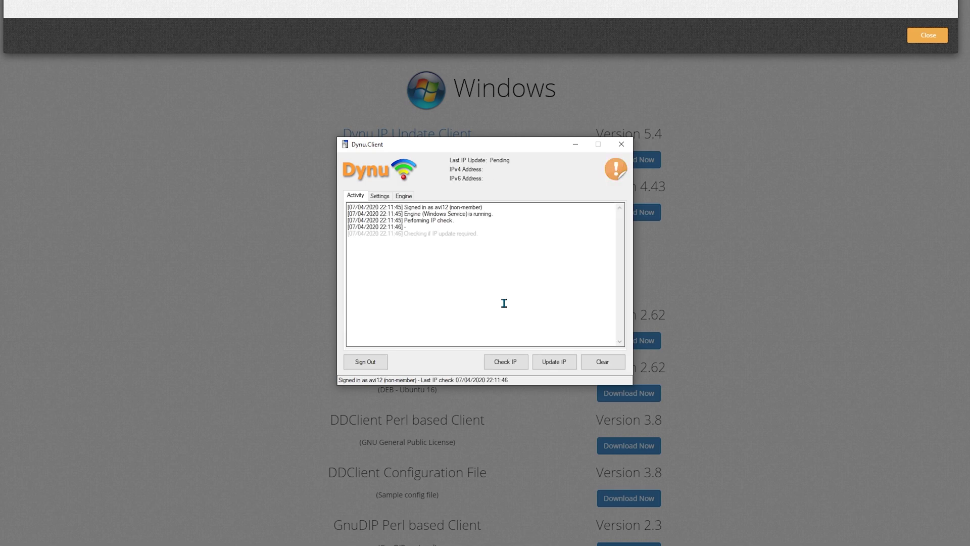